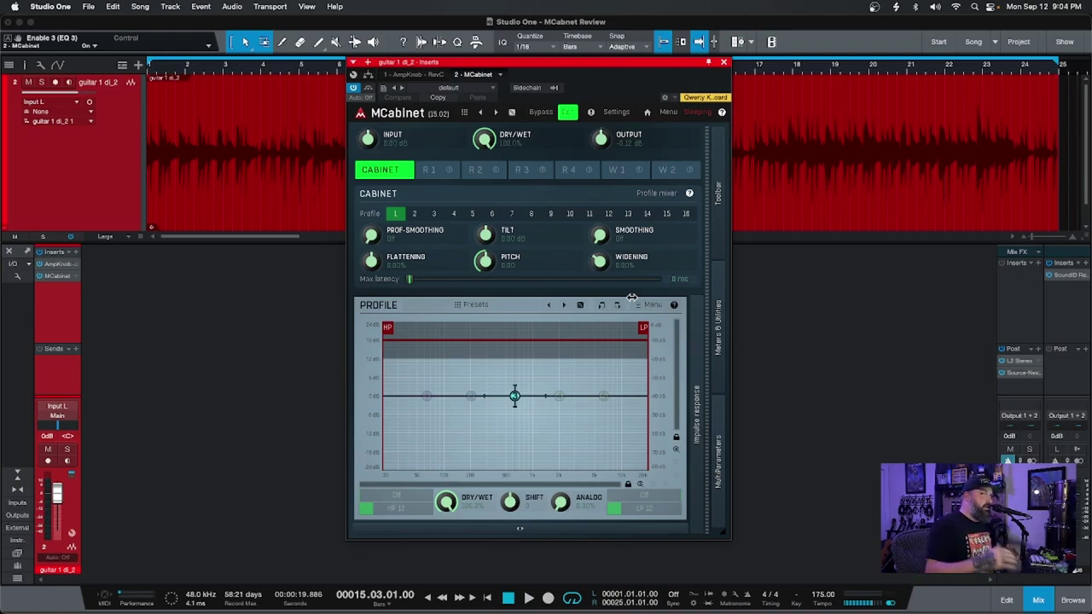
# Switch the insert window to the '1 - AmpKnob - RevC' amp plugin
pyautogui.click(423, 74)
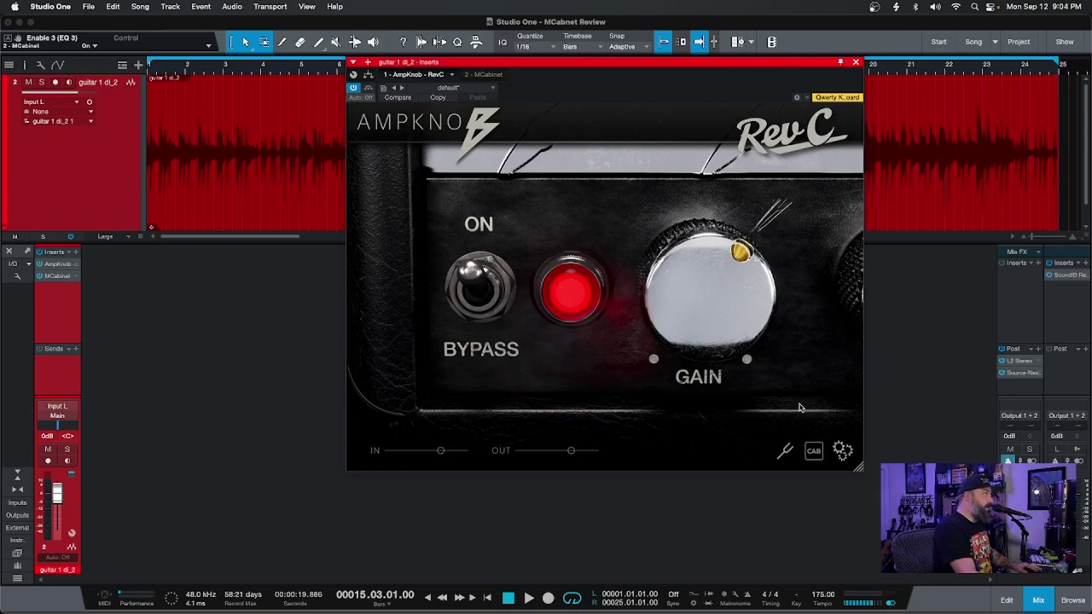
# Compare the amp with and without its CAB simulation, leave CAB off, and return to MCabinet
pyautogui.press('space')
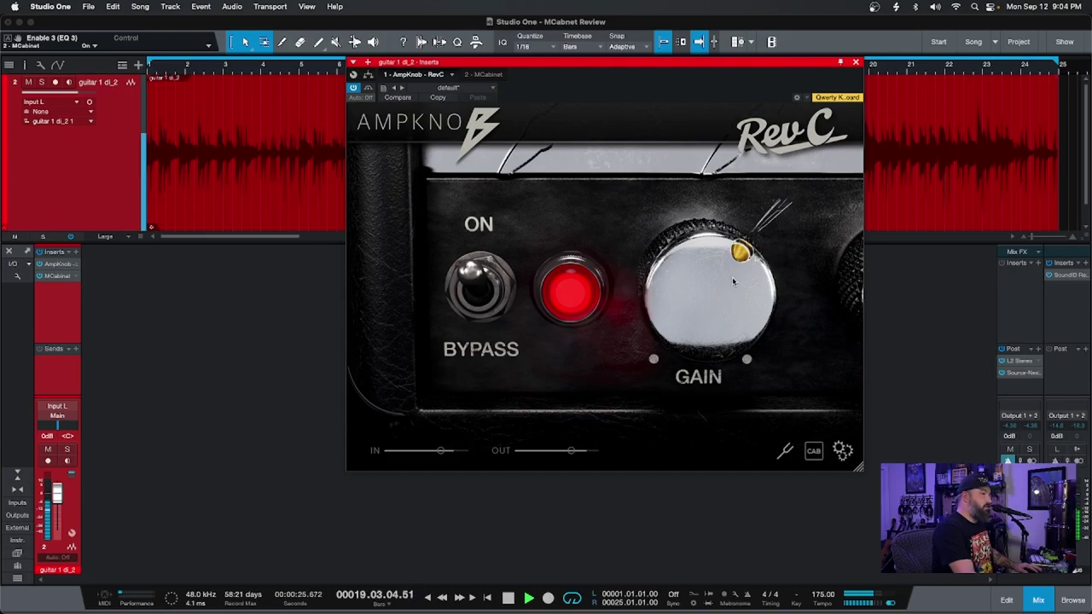
pyautogui.press('space')
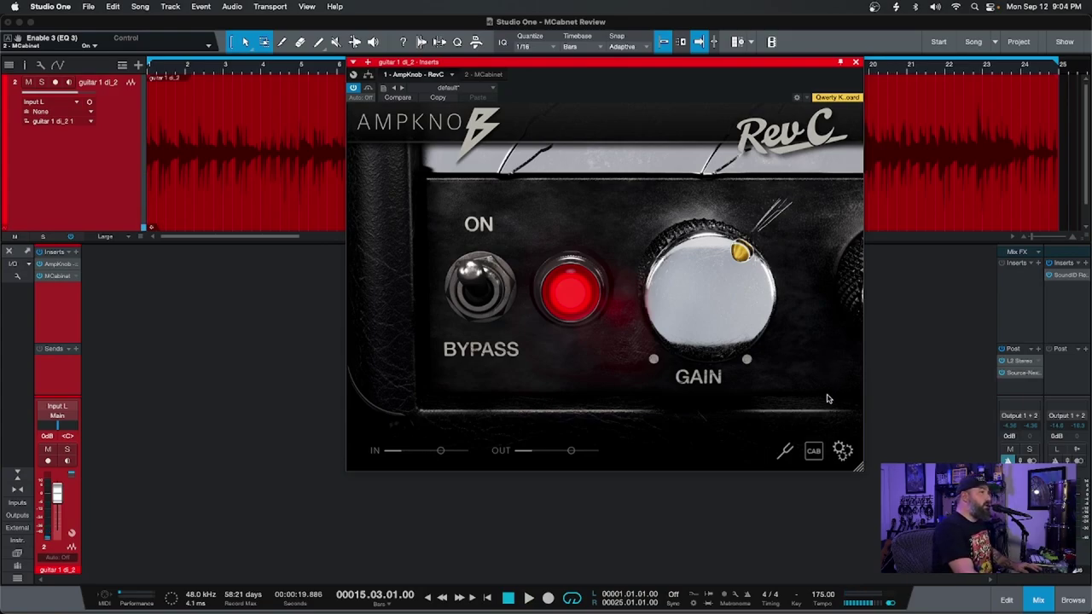
pyautogui.click(814, 450)
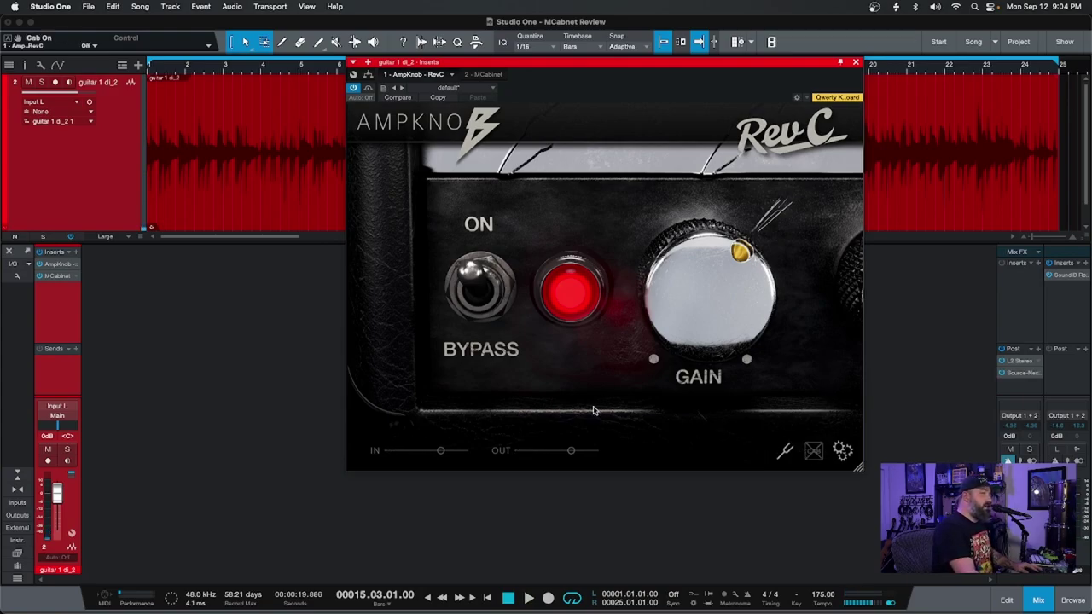
pyautogui.press('space')
pyautogui.press('space')
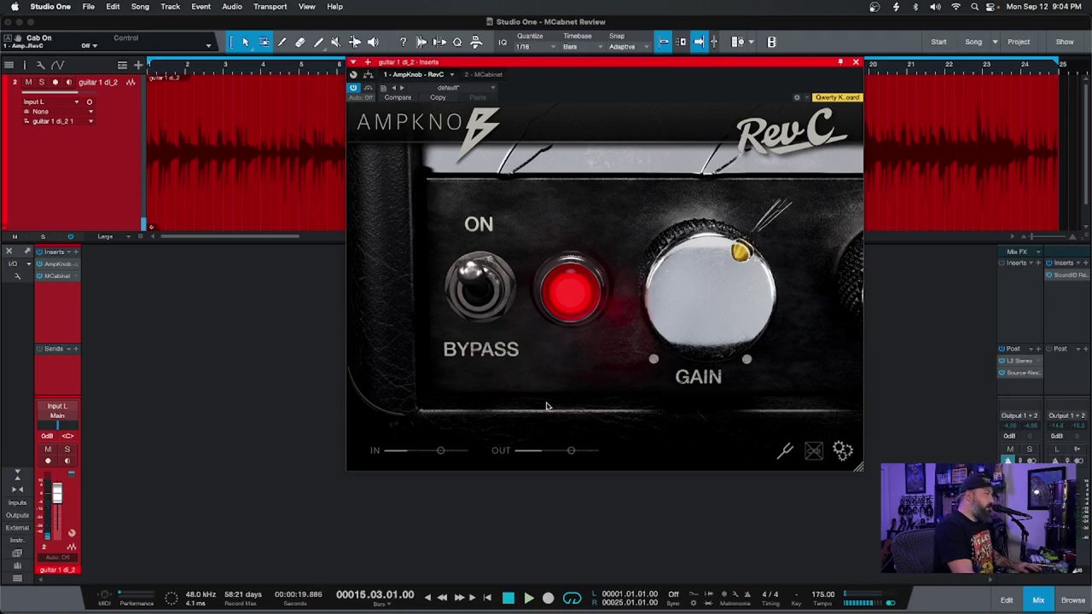
pyautogui.click(59, 276)
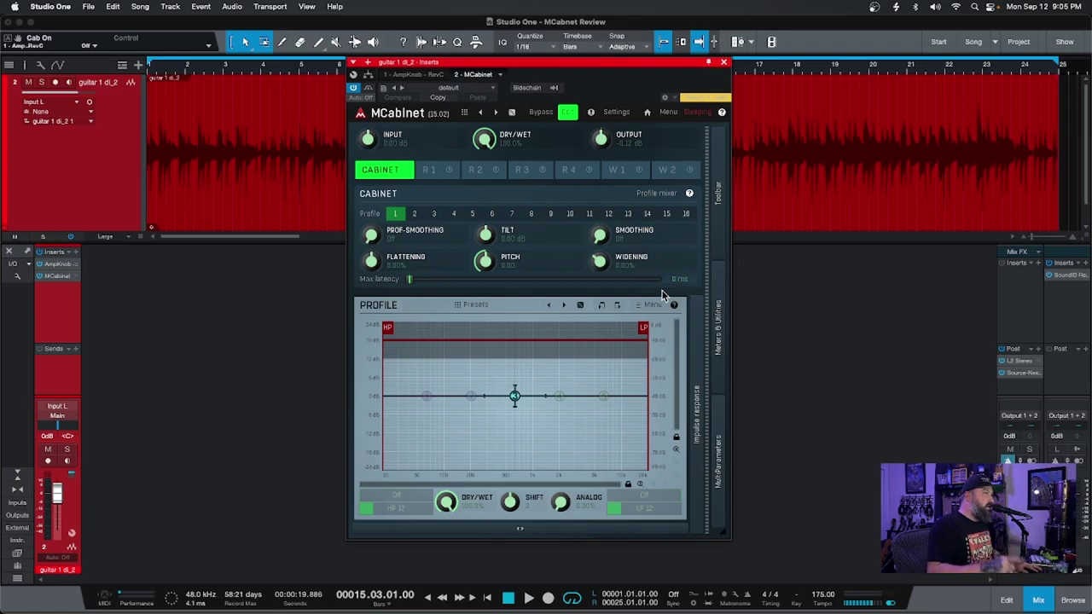
# Analyse Gojira Cab 3.wav from Gojira DSP Cabs/NEW/NORMALIZED into profile 1 via Analyse IR
pyautogui.click(650, 304)
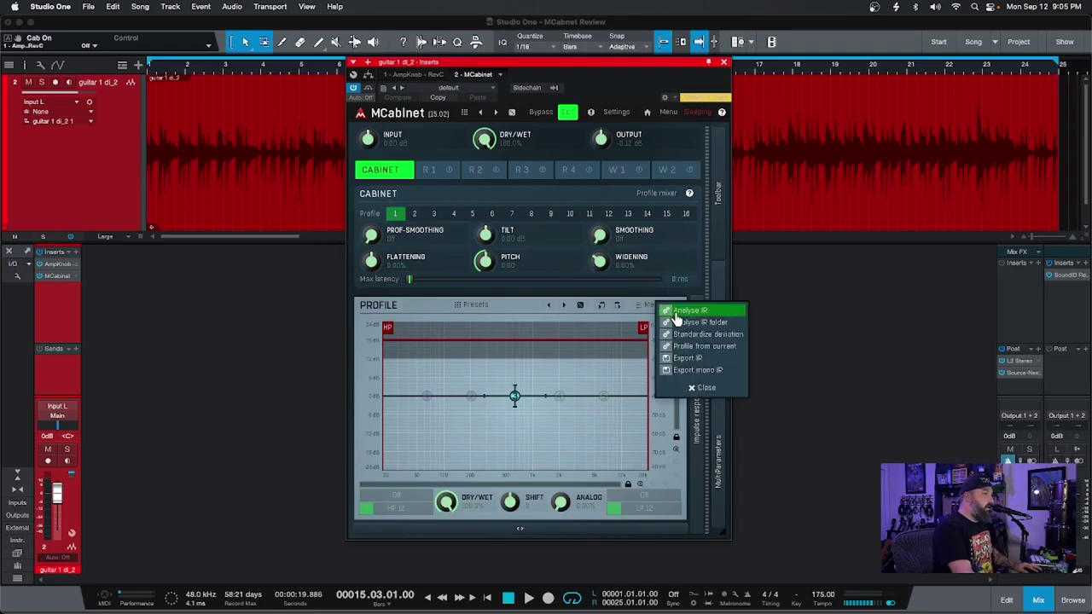
pyautogui.click(689, 310)
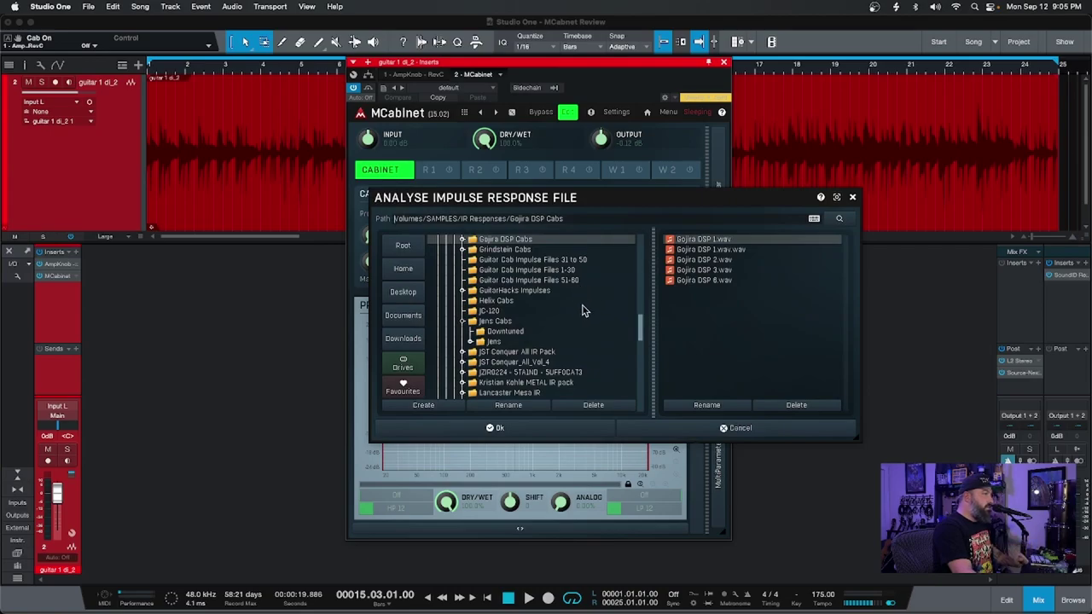
pyautogui.scroll(-3, 586, 315)
pyautogui.scroll(-5, 587, 315)
pyautogui.scroll(5, 587, 316)
pyautogui.scroll(2, 587, 316)
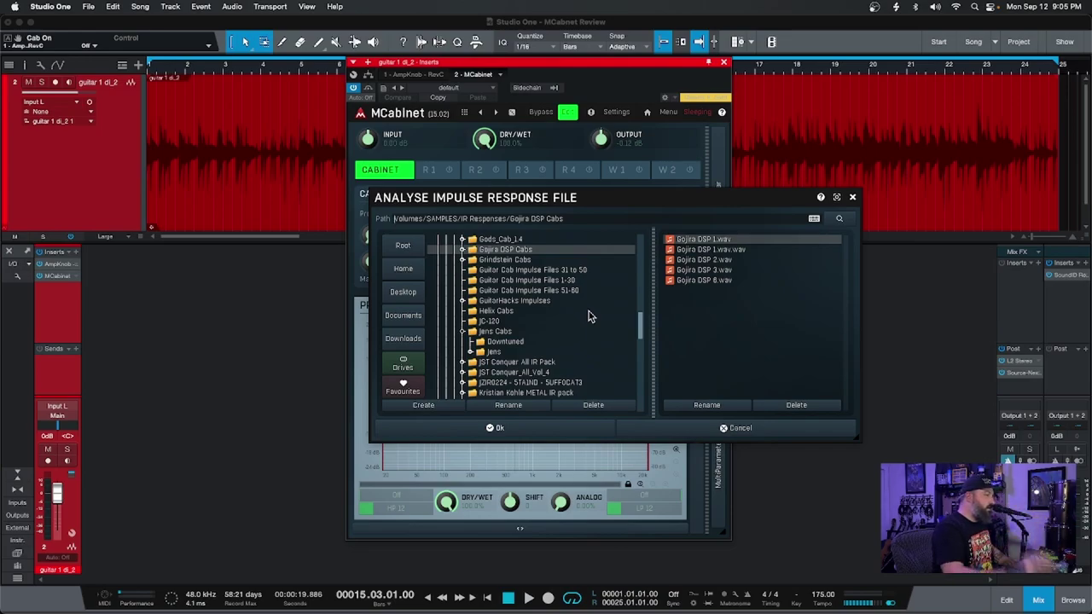
pyautogui.scroll(4, 590, 313)
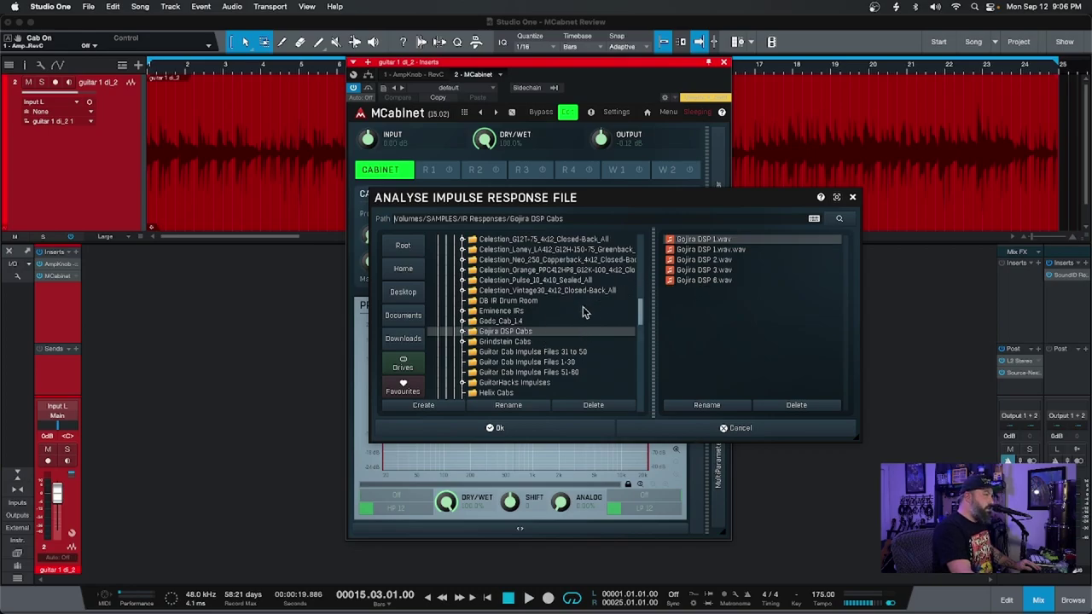
pyautogui.click(524, 332)
pyautogui.click(517, 342)
pyautogui.click(518, 352)
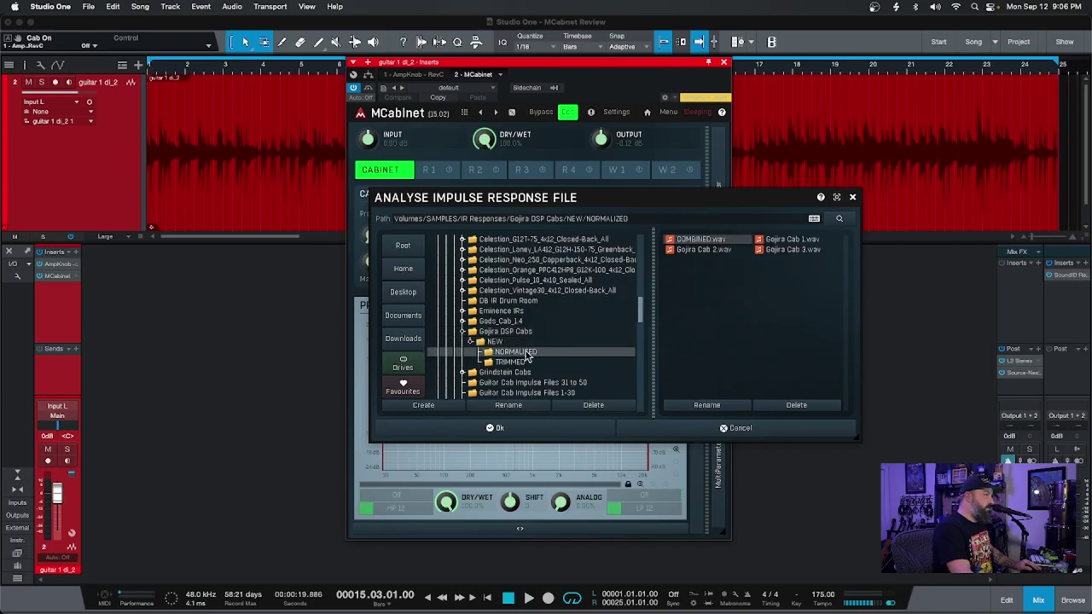
pyautogui.click(794, 250)
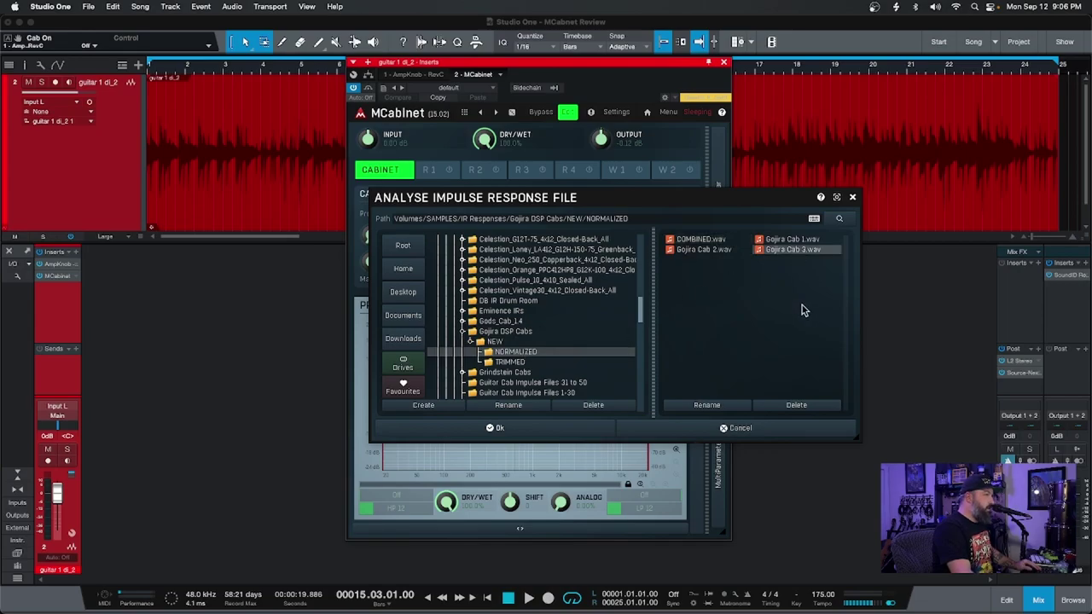
pyautogui.click(575, 433)
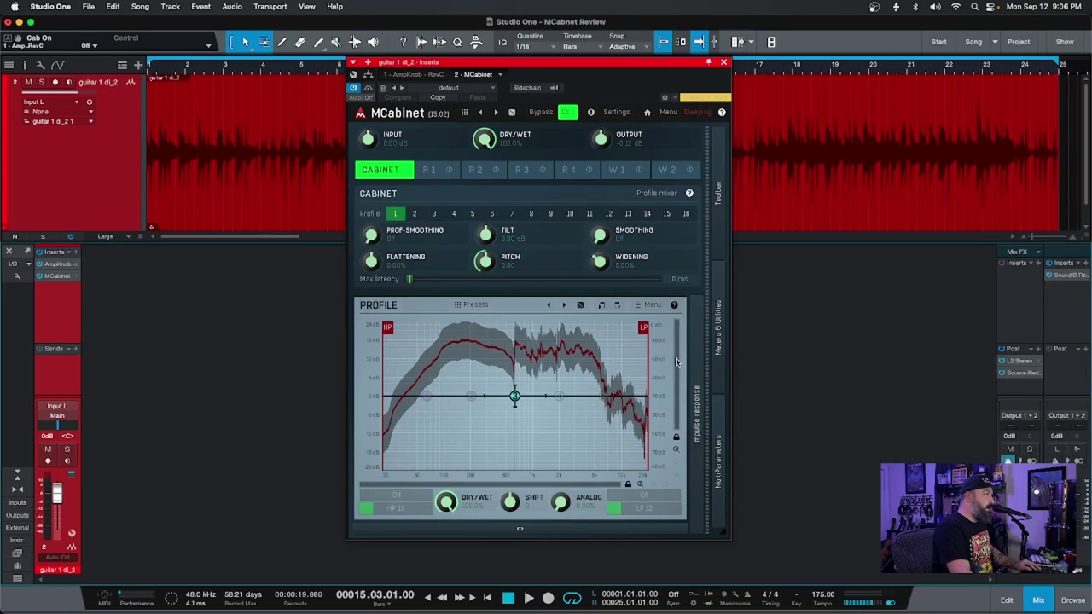
pyautogui.press('space')
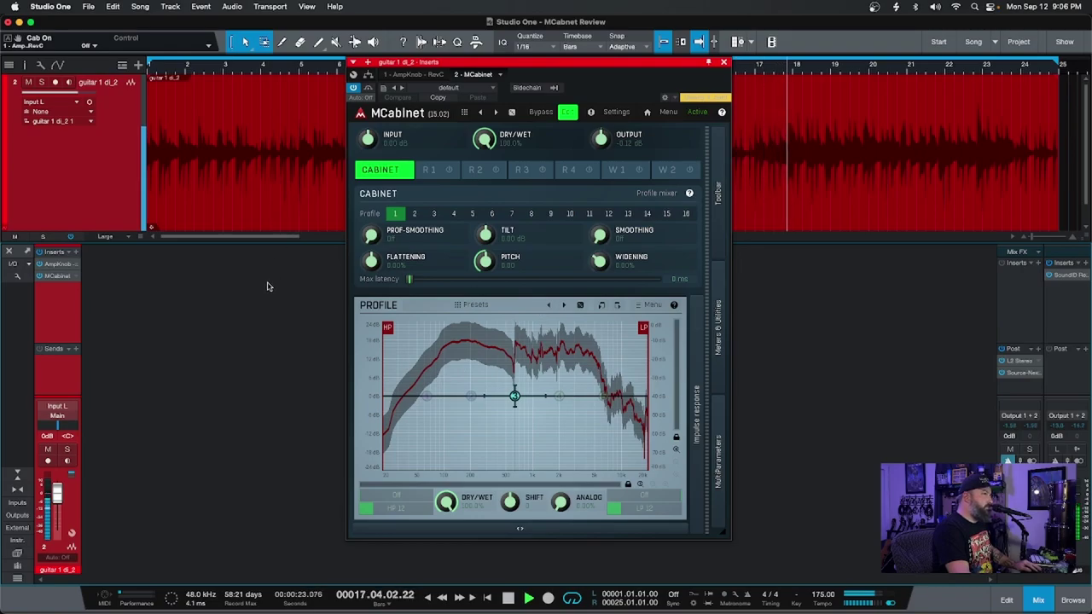
pyautogui.press('space')
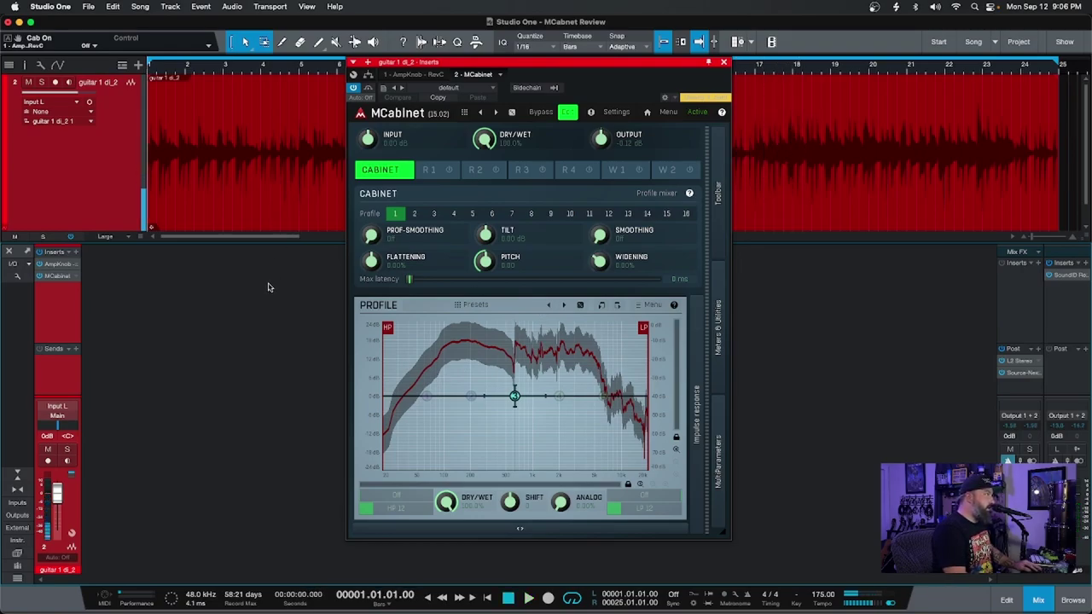
pyautogui.press('space')
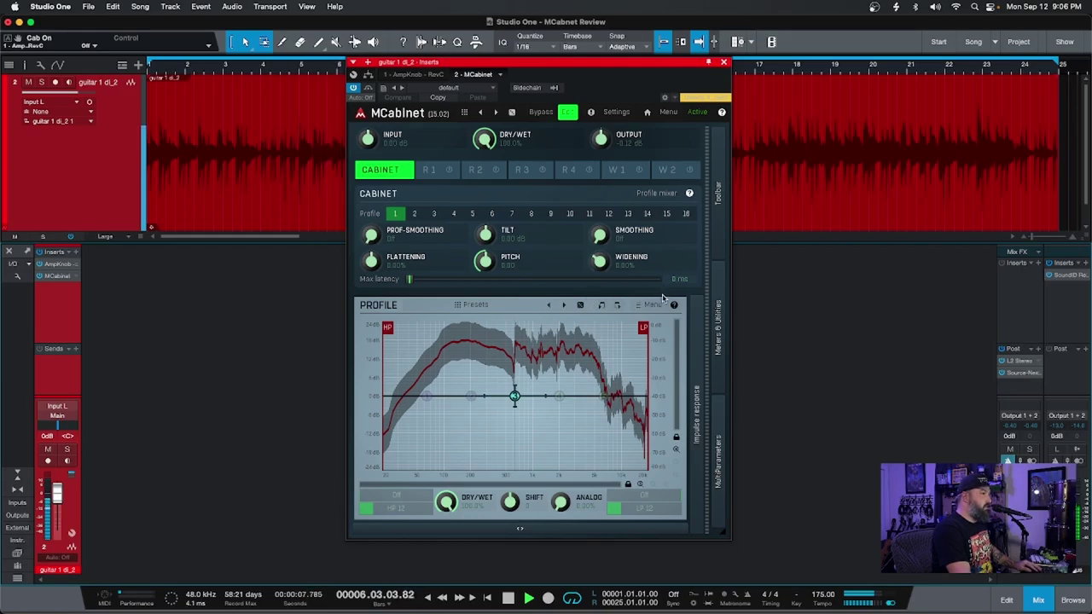
pyautogui.press('space')
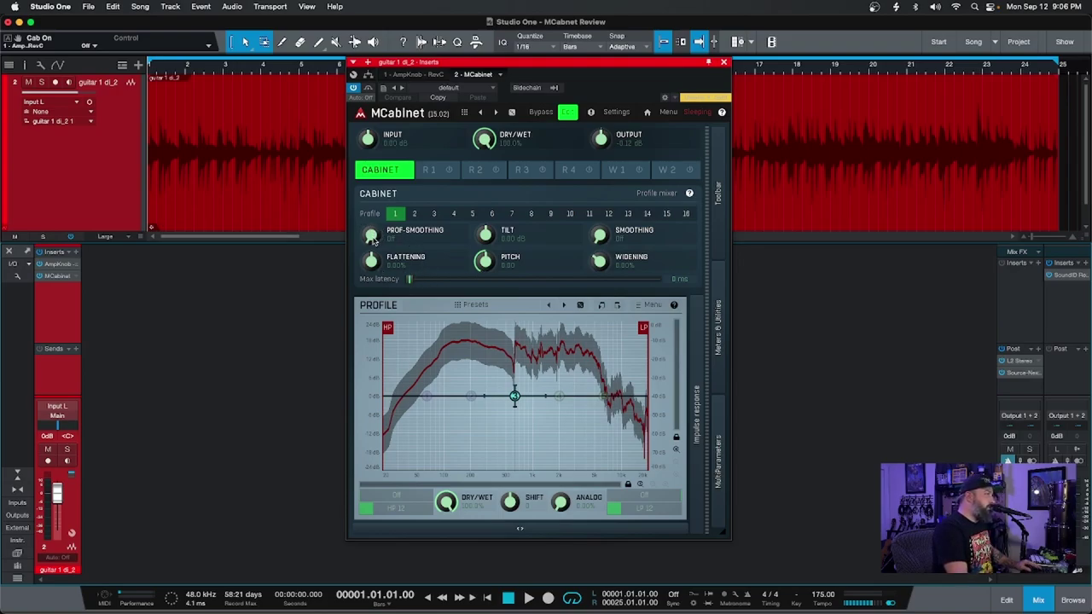
pyautogui.press('space')
pyautogui.moveTo(373, 240); pyautogui.dragTo(373, 223)
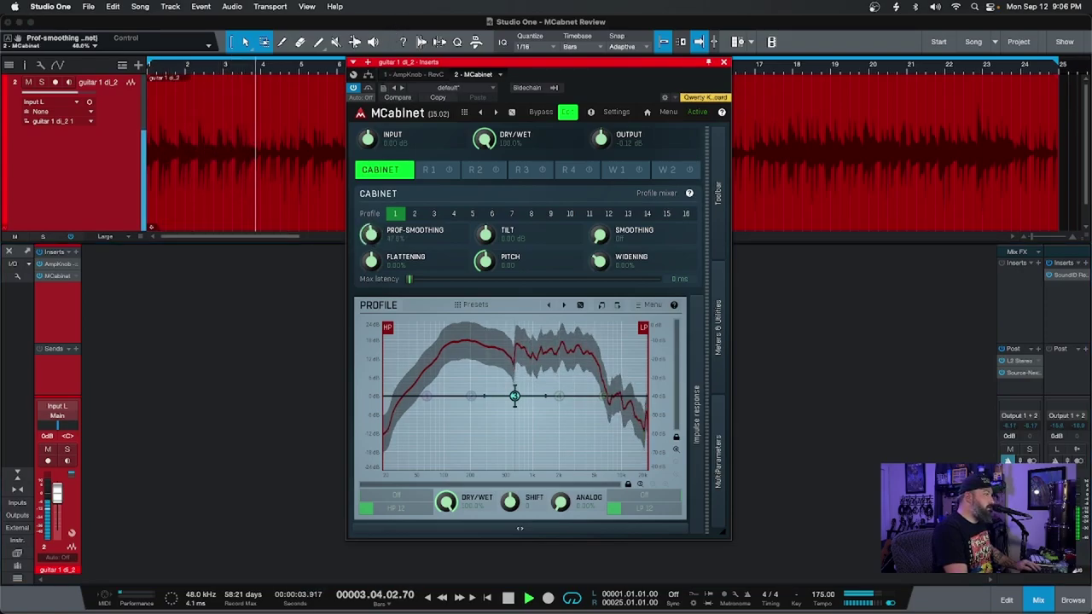
pyautogui.doubleClick(369, 234)
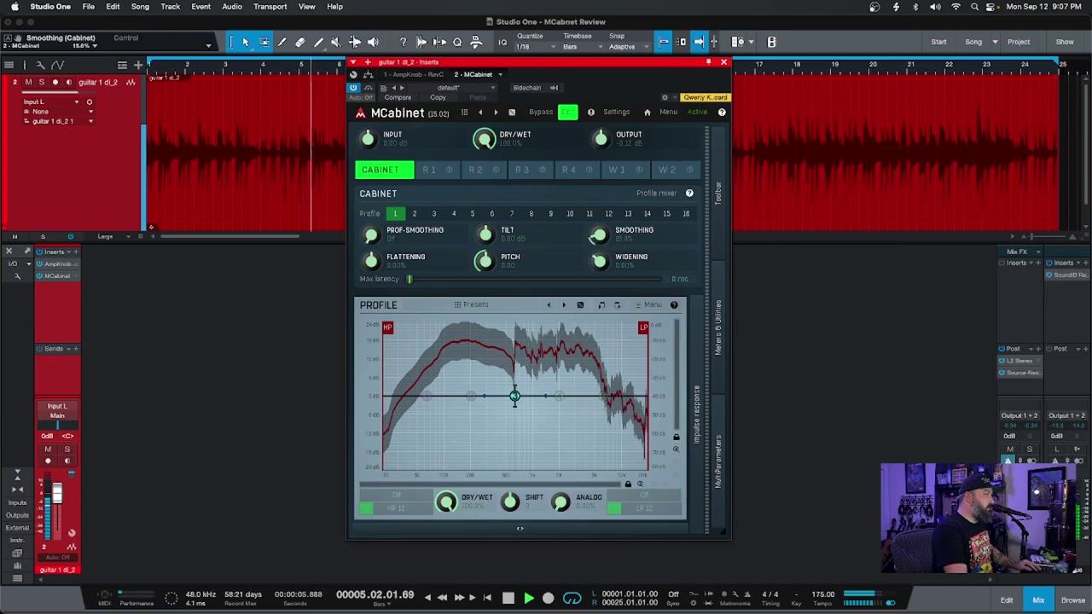
pyautogui.moveTo(597, 237); pyautogui.dragTo(592, 100)
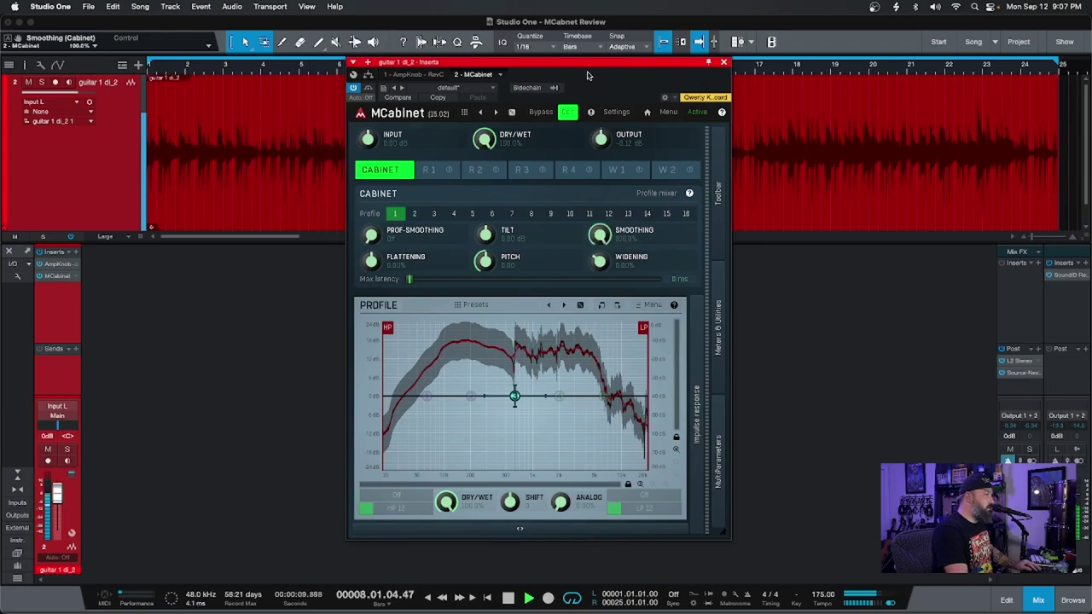
pyautogui.doubleClick(600, 235)
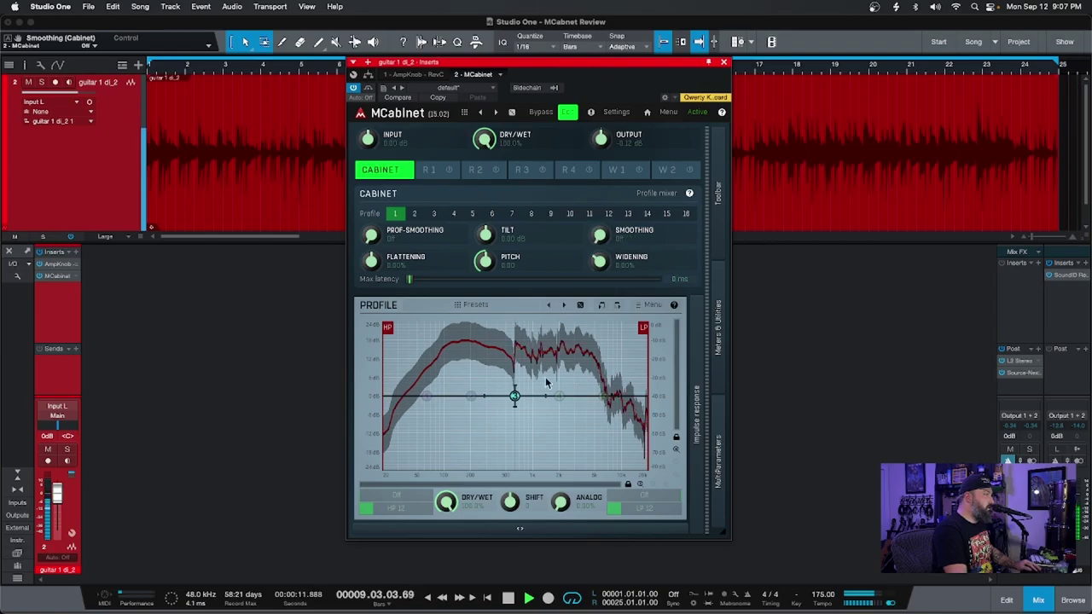
pyautogui.moveTo(372, 261)
pyautogui.mouseDown()
pyautogui.moveTo(372, 214)
pyautogui.moveTo(372, 329)
pyautogui.moveTo(372, 206)
pyautogui.moveTo(375, 258)
pyautogui.mouseUp()
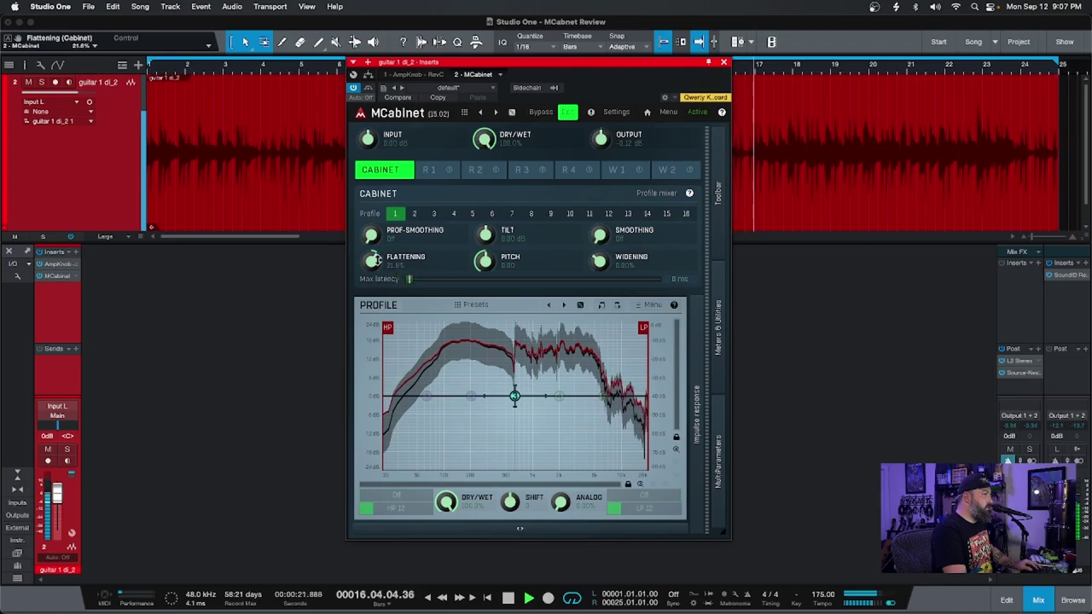
pyautogui.doubleClick(376, 260)
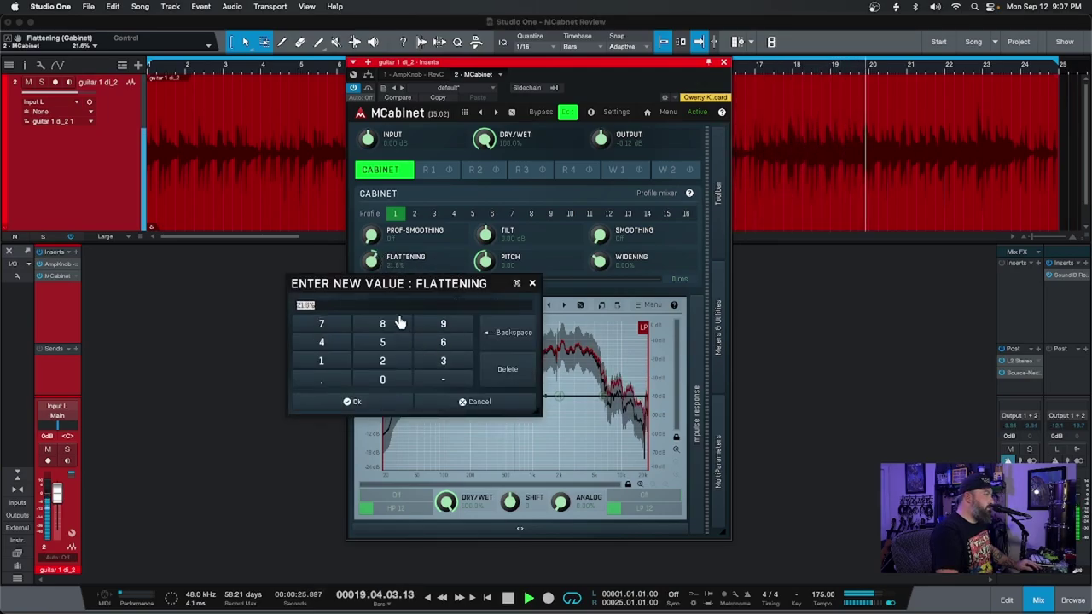
pyautogui.write('0')
pyautogui.press('Return')
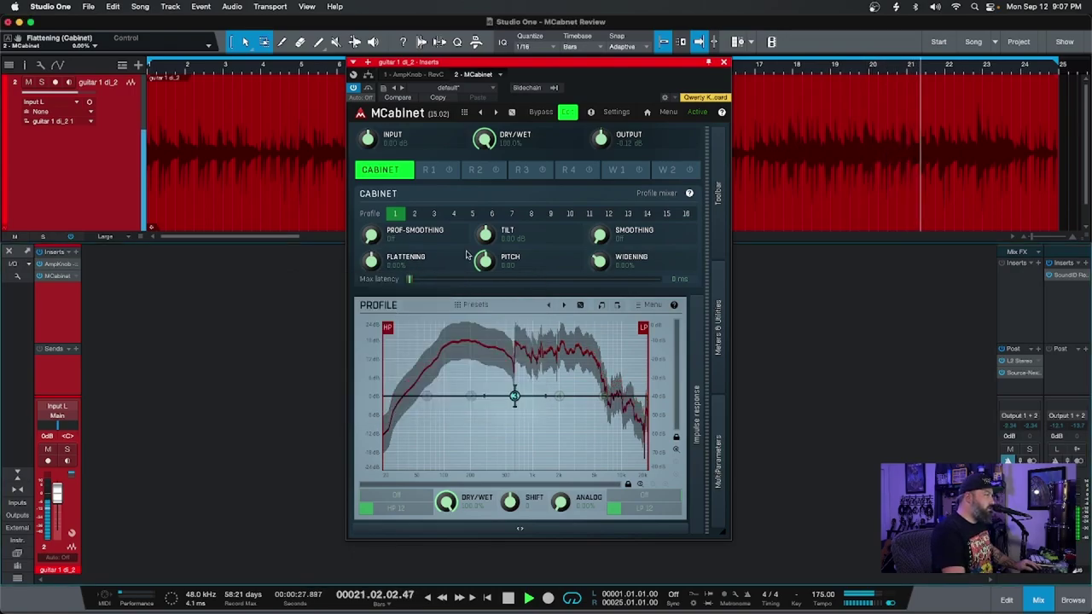
pyautogui.moveTo(600, 261); pyautogui.dragTo(609, 219)
pyautogui.doubleClick(601, 261)
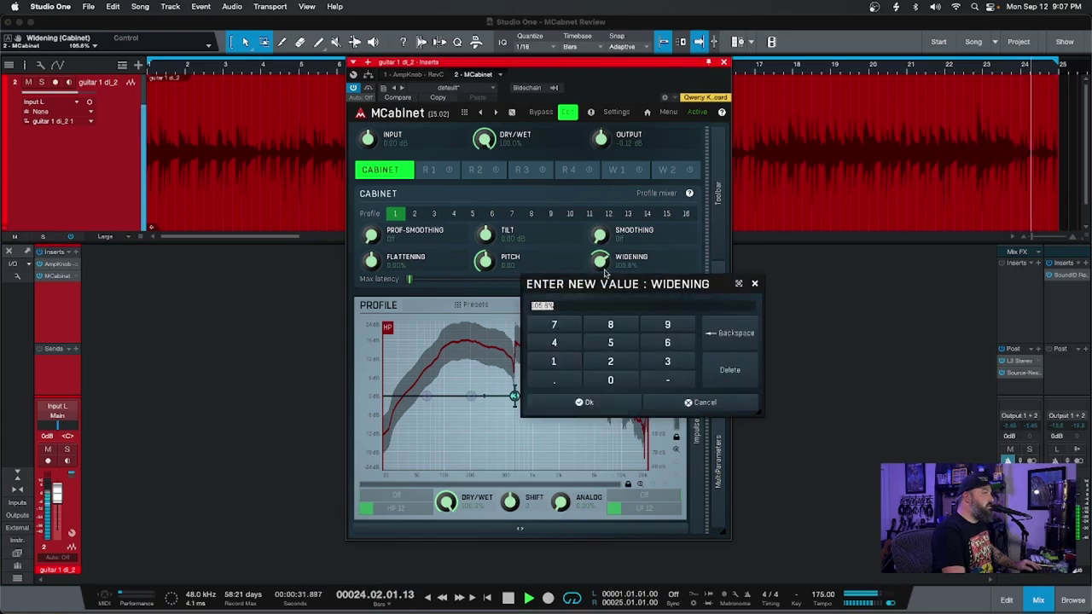
pyautogui.write('0')
pyautogui.press('Return')
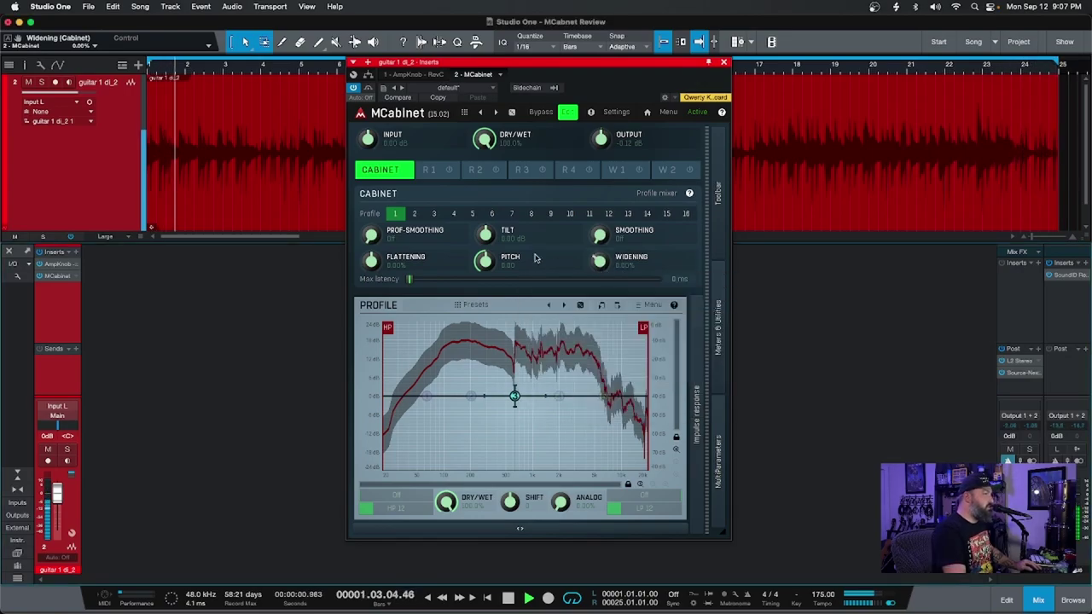
pyautogui.press('space')
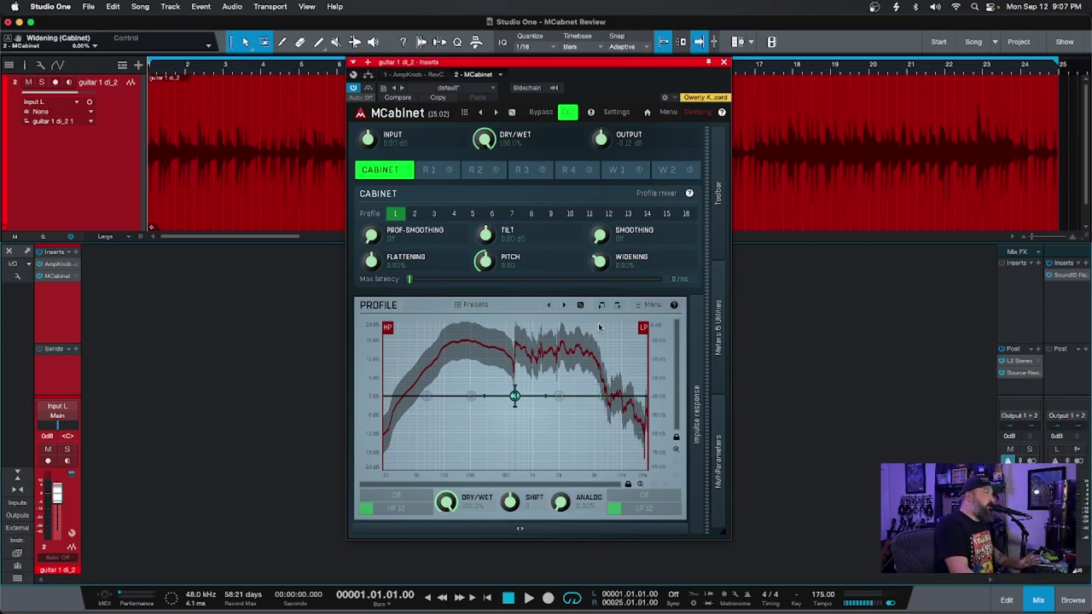
# Enable Resonator 1 and compare it on and off during playback
pyautogui.click(434, 172)
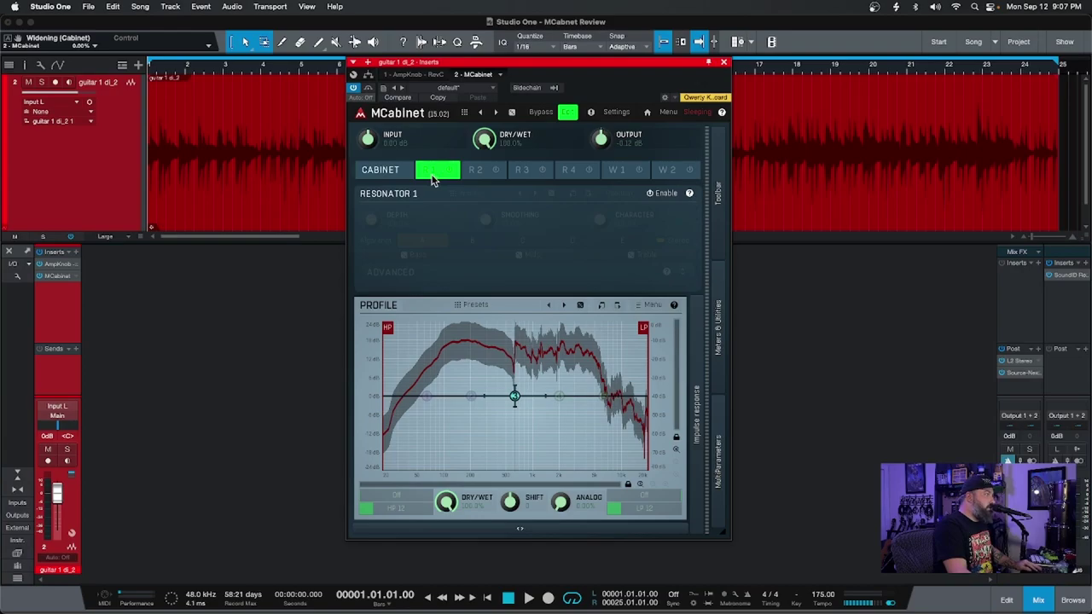
pyautogui.click(448, 170)
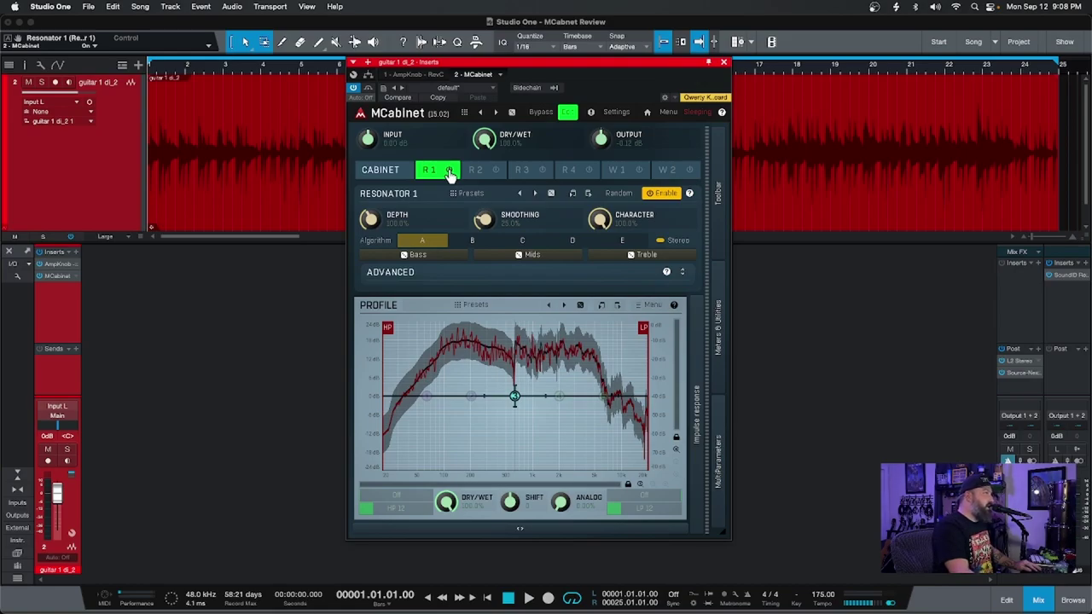
pyautogui.click(450, 170)
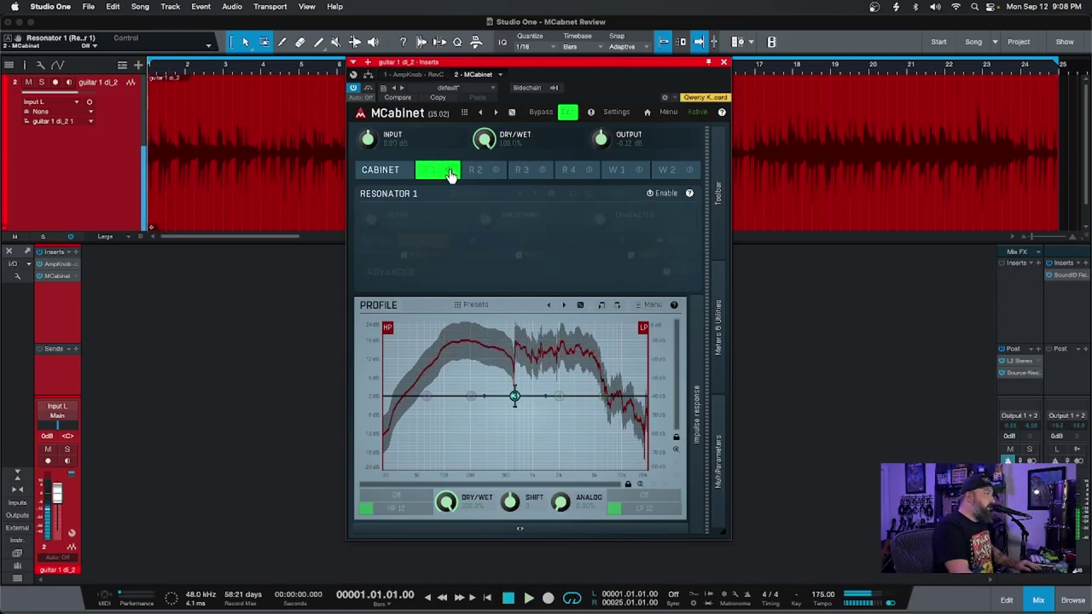
pyautogui.press('space')
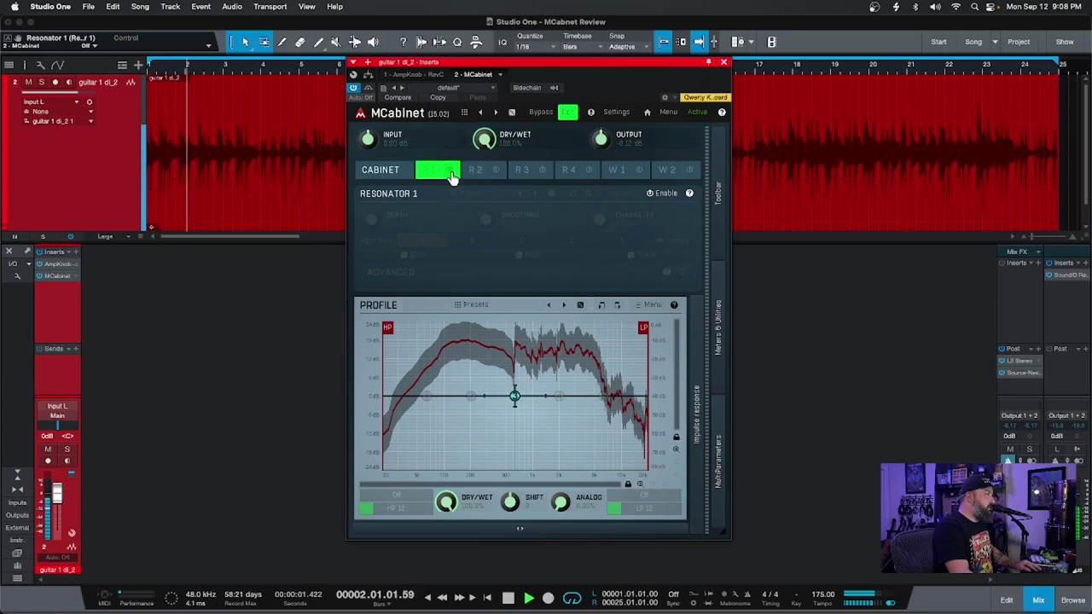
pyautogui.press('space')
pyautogui.click(450, 171)
# Raise Resonator 1 depth to about 167% and smoothing to about 75%, lowering character slightly
pyautogui.press('space')
pyautogui.moveTo(369, 220)
pyautogui.mouseDown()
pyautogui.moveTo(369, 192)
pyautogui.moveTo(369, 229)
pyautogui.moveTo(370, 204)
pyautogui.mouseUp()
pyautogui.moveTo(484, 219); pyautogui.dragTo(483, 198)
pyautogui.moveTo(600, 219)
pyautogui.mouseDown()
pyautogui.moveTo(600, 251)
pyautogui.moveTo(599, 220)
pyautogui.mouseUp()
# Try resonator algorithms A through E, settle on C, then switch Resonator 1 off
pyautogui.click(475, 243)
pyautogui.click(440, 246)
pyautogui.click(509, 243)
pyautogui.click(572, 241)
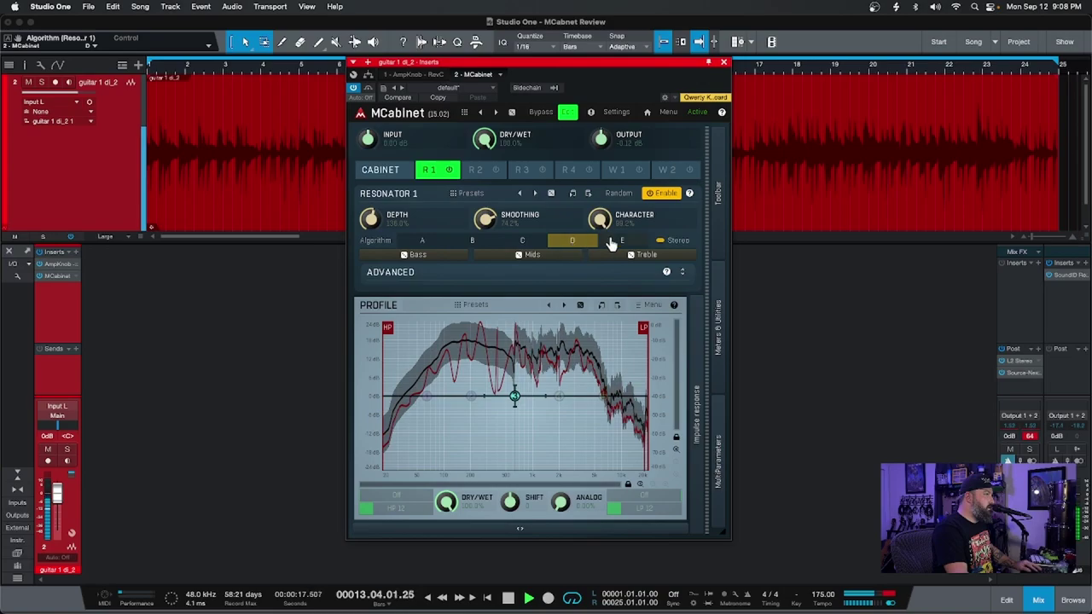
pyautogui.click(612, 243)
pyautogui.click(447, 246)
pyautogui.click(469, 243)
pyautogui.click(516, 243)
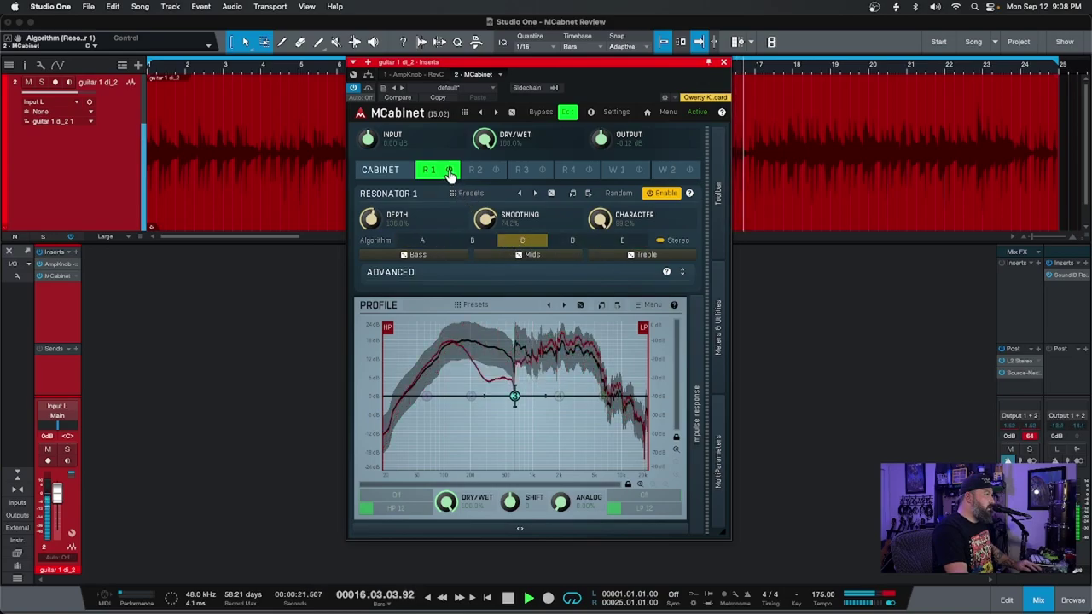
pyautogui.press('space')
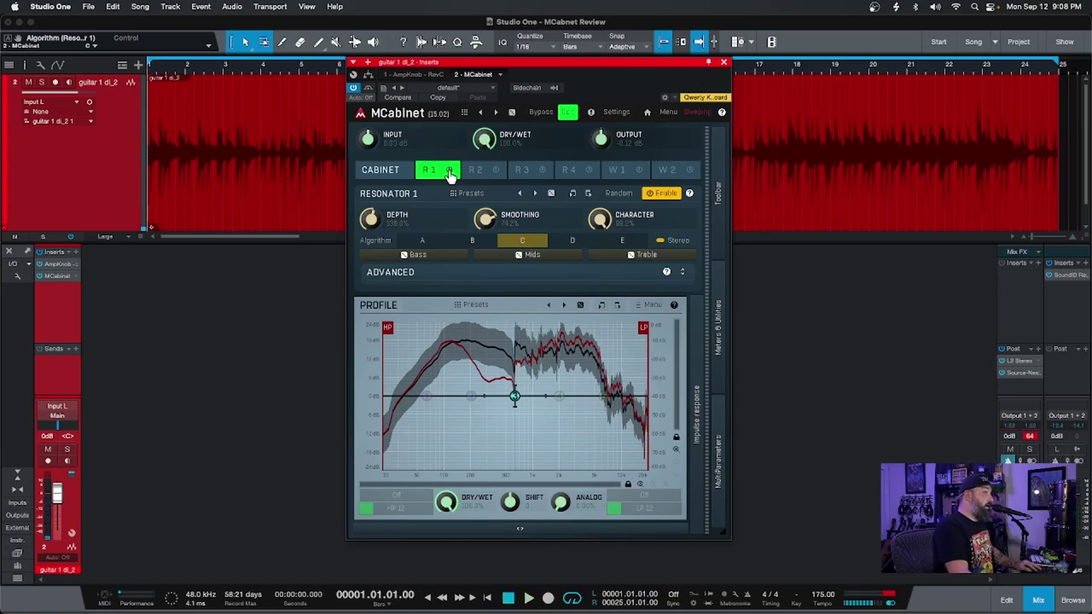
pyautogui.click(449, 171)
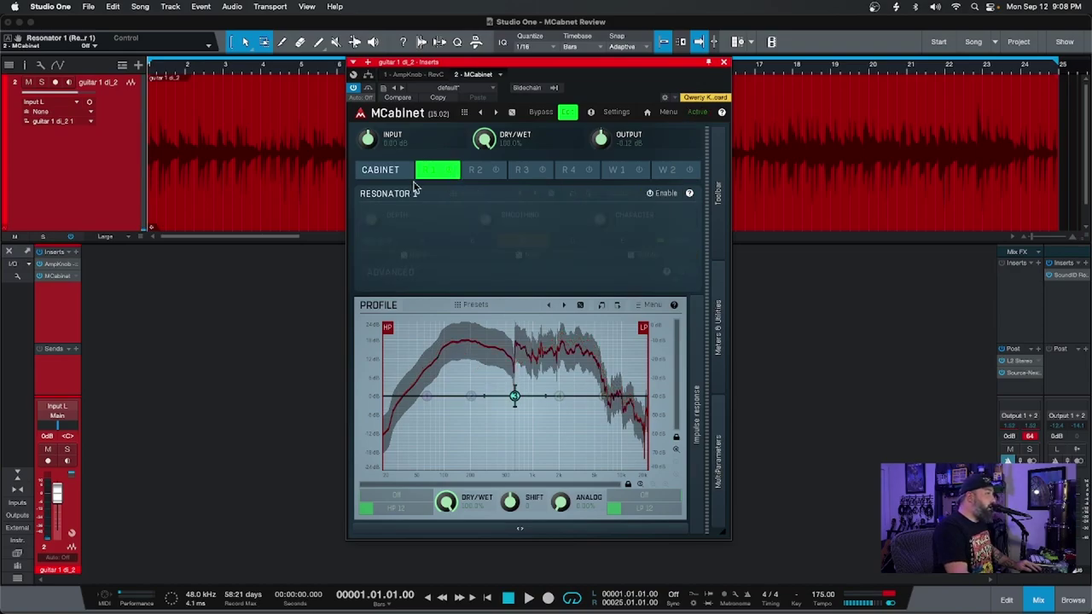
# Analyse Pantera - VDOP - IR_dc.wav from the Pantera - VDOP - Guitar IR folder into profile 2
pyautogui.click(386, 171)
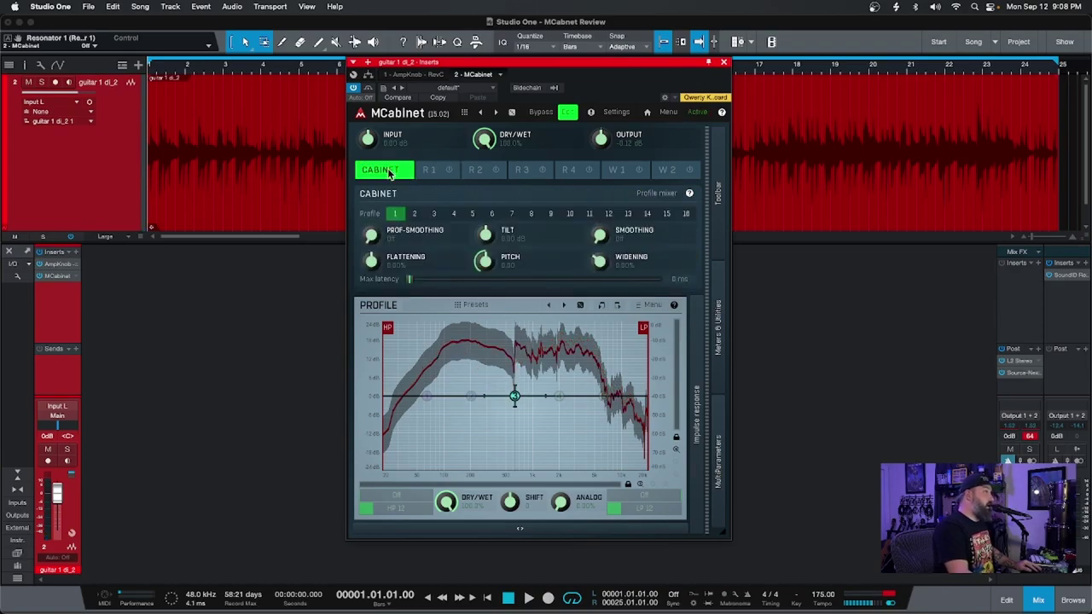
pyautogui.click(415, 216)
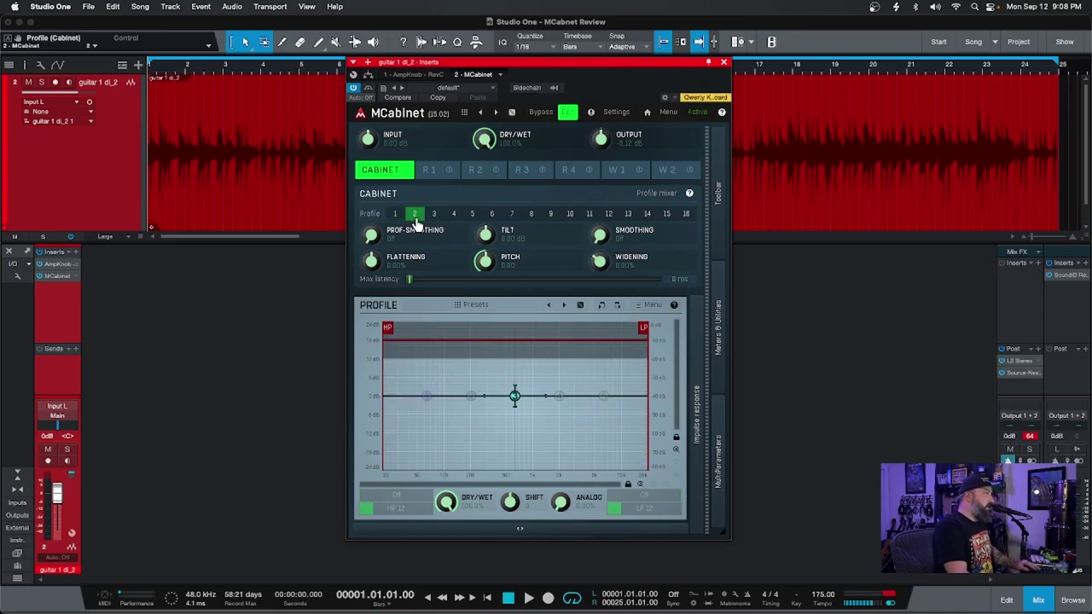
pyautogui.click(652, 305)
pyautogui.click(667, 315)
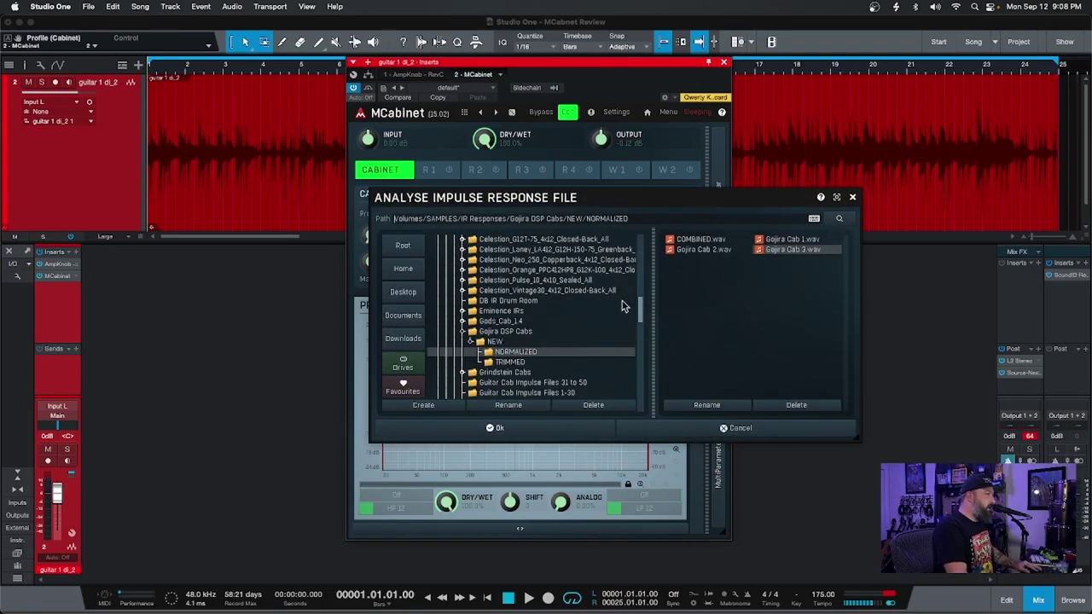
pyautogui.scroll(-10, 562, 300)
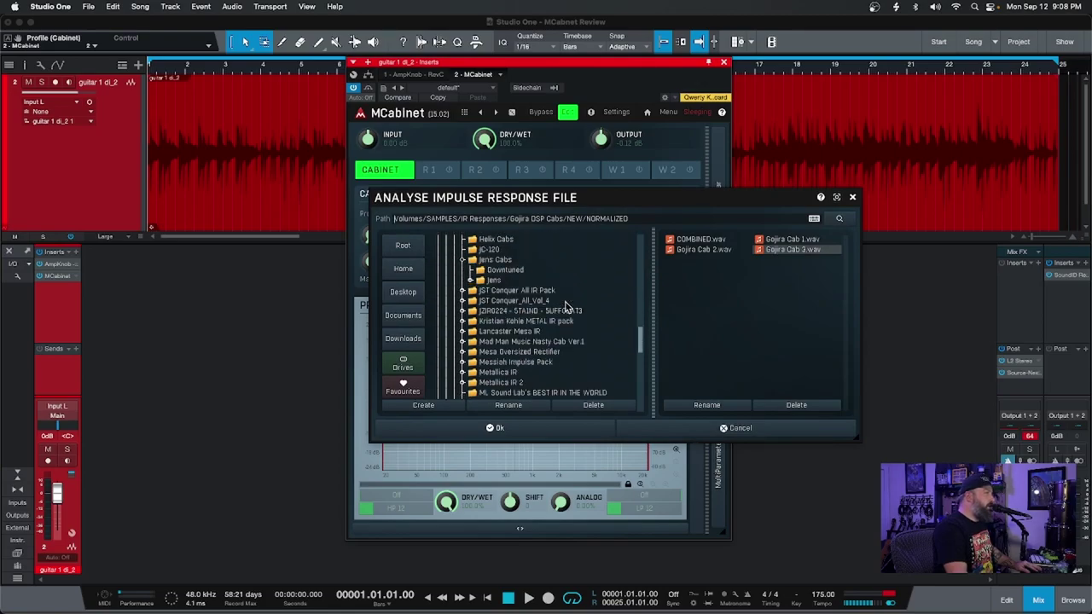
pyautogui.scroll(-1, 567, 307)
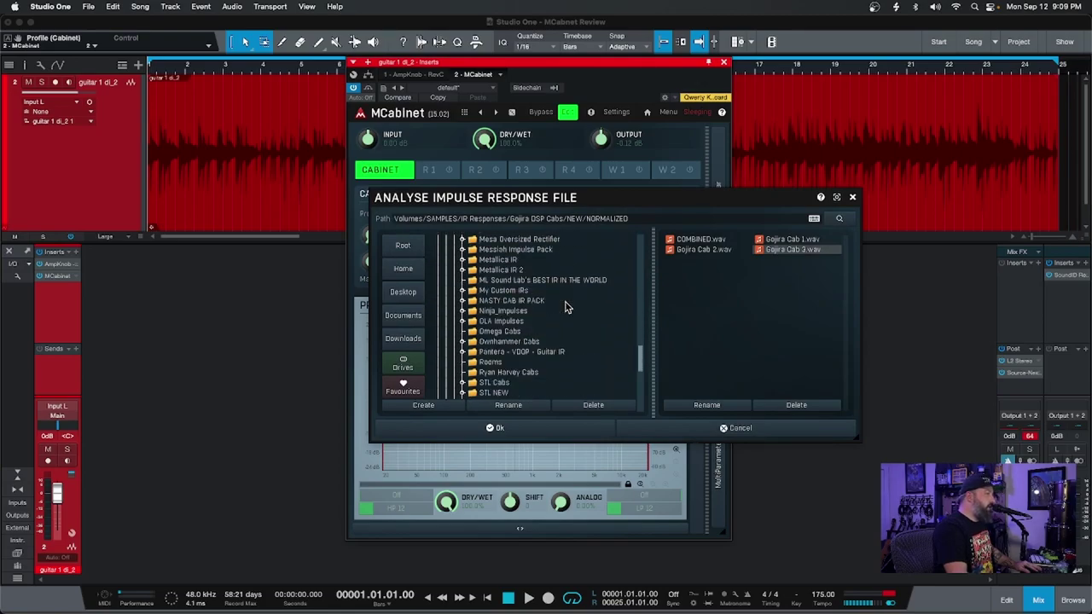
pyautogui.click(527, 357)
pyautogui.click(513, 364)
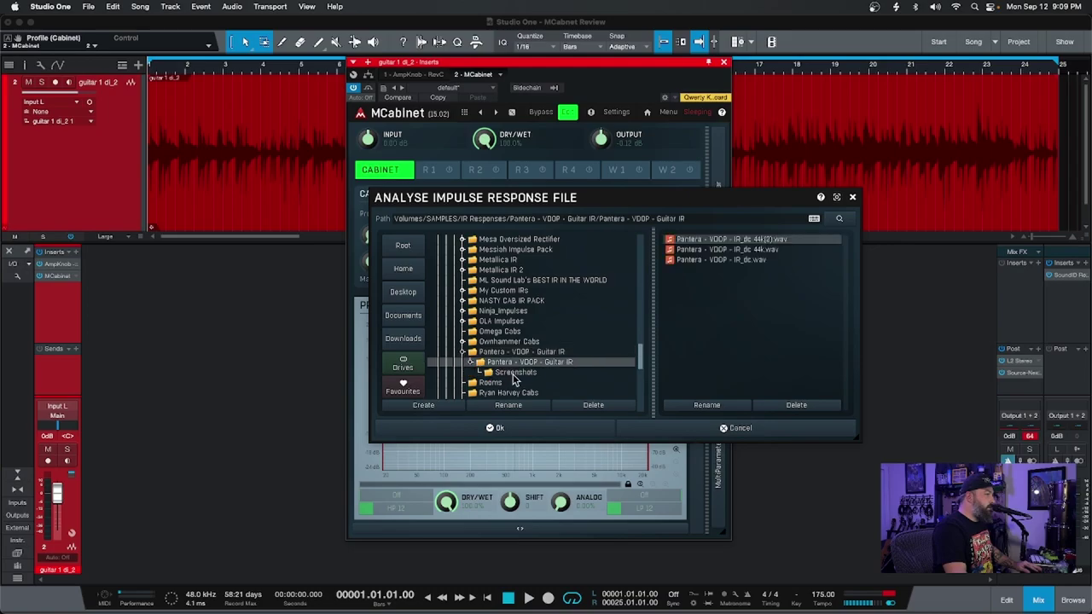
pyautogui.click(752, 261)
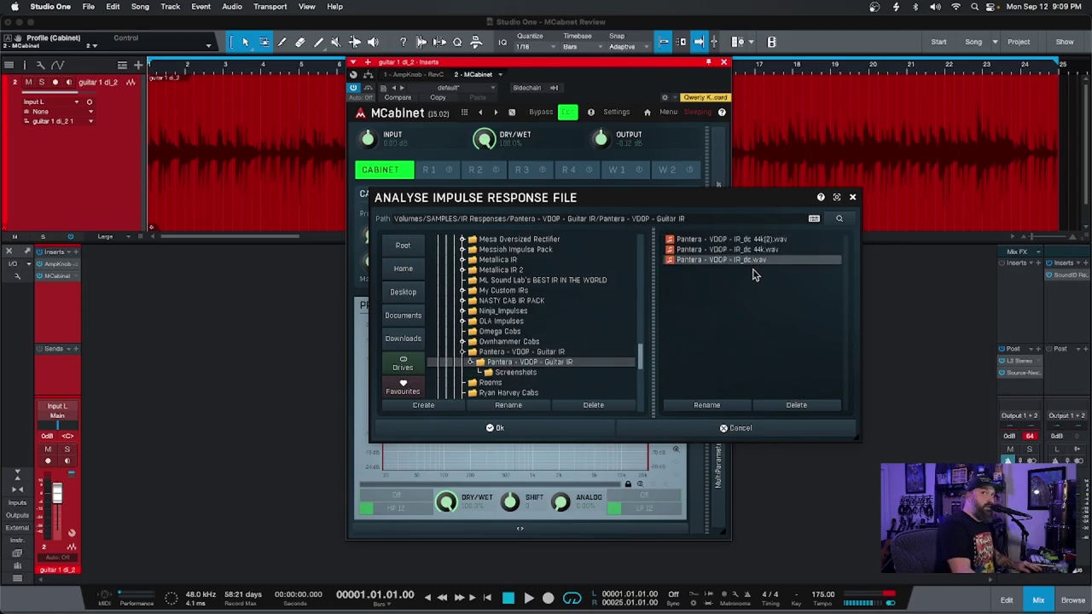
pyautogui.click(565, 433)
# A/B profiles 1 and 2 during playback, finishing on profile 1
pyautogui.press('space')
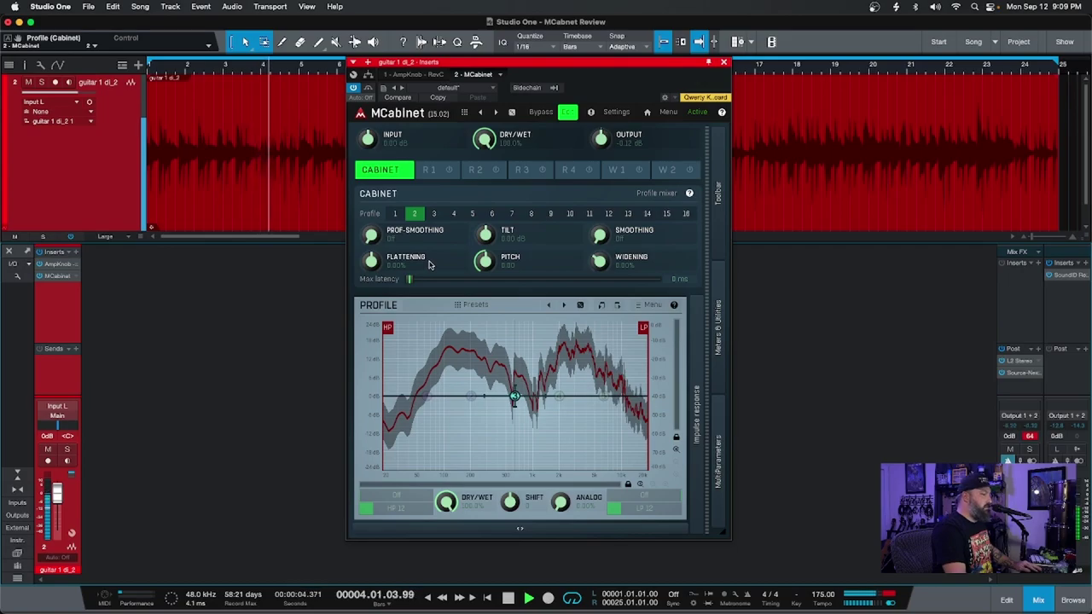
pyautogui.press('space')
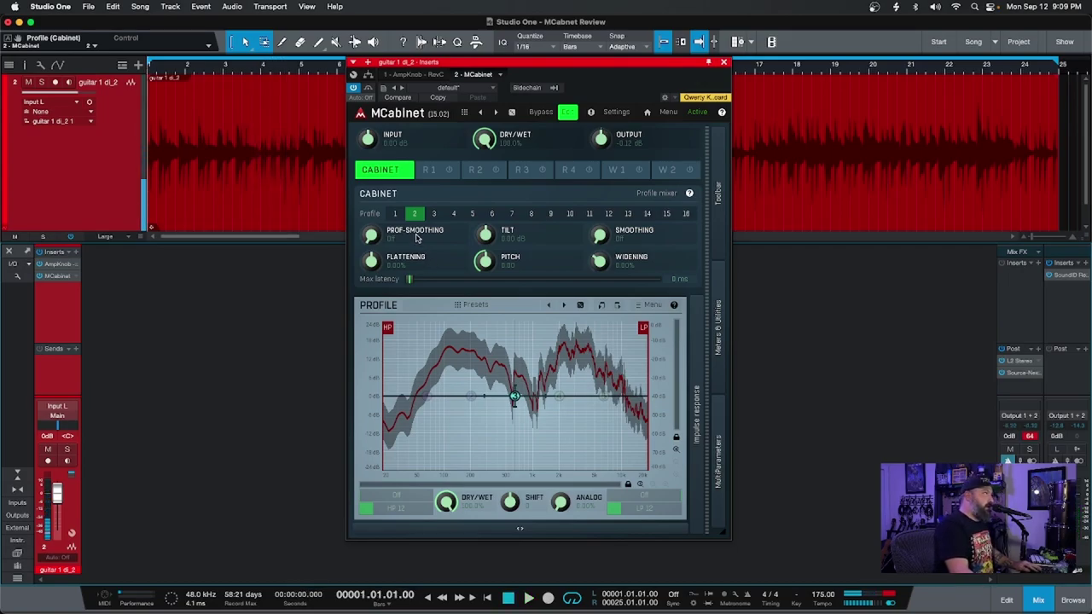
pyautogui.press('space')
pyautogui.click(396, 214)
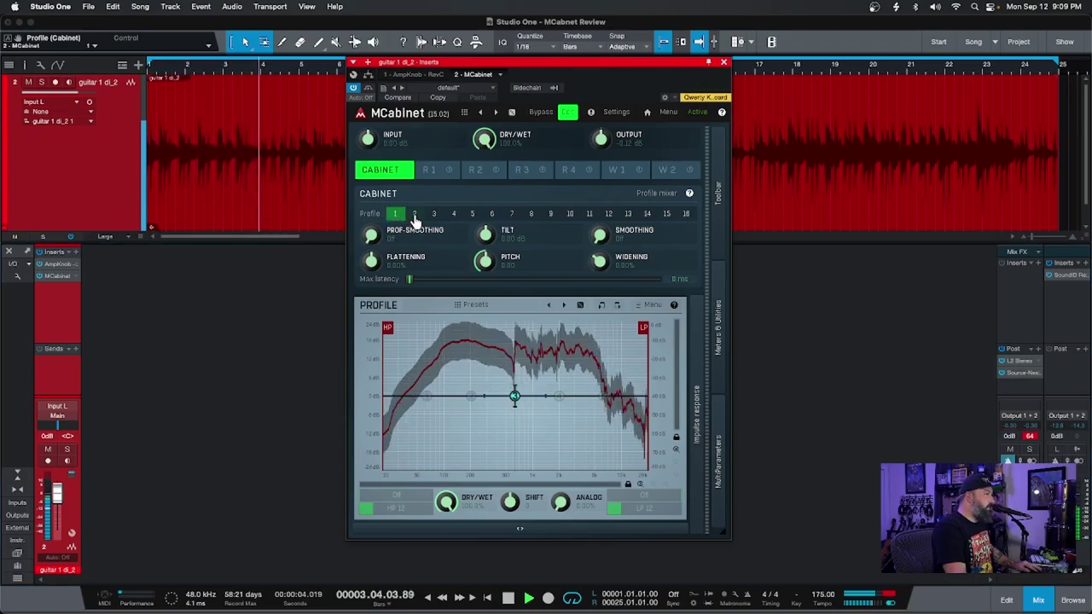
pyautogui.click(413, 216)
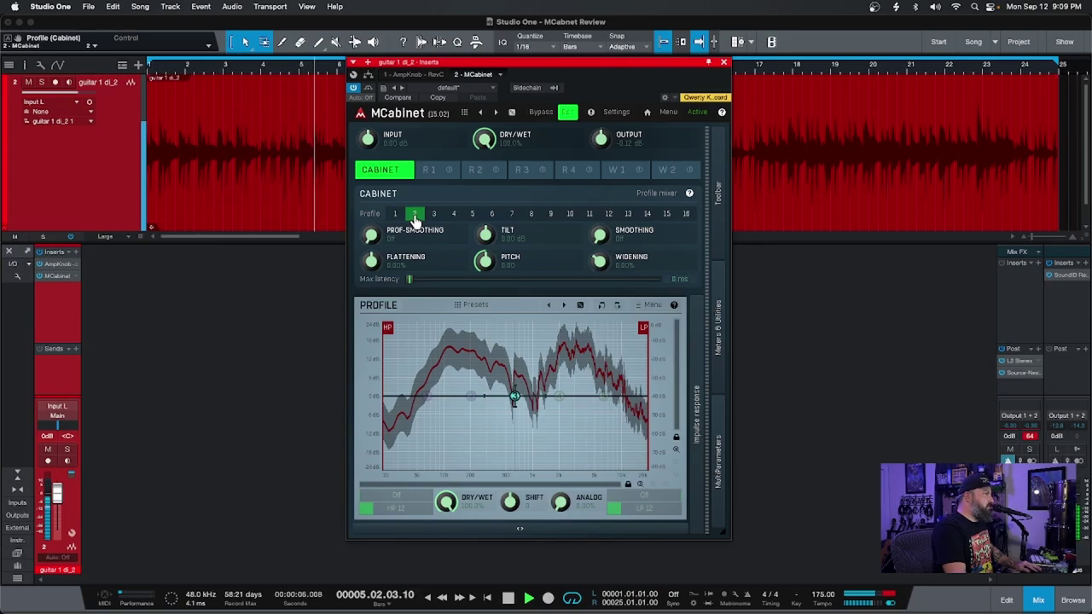
pyautogui.click(395, 215)
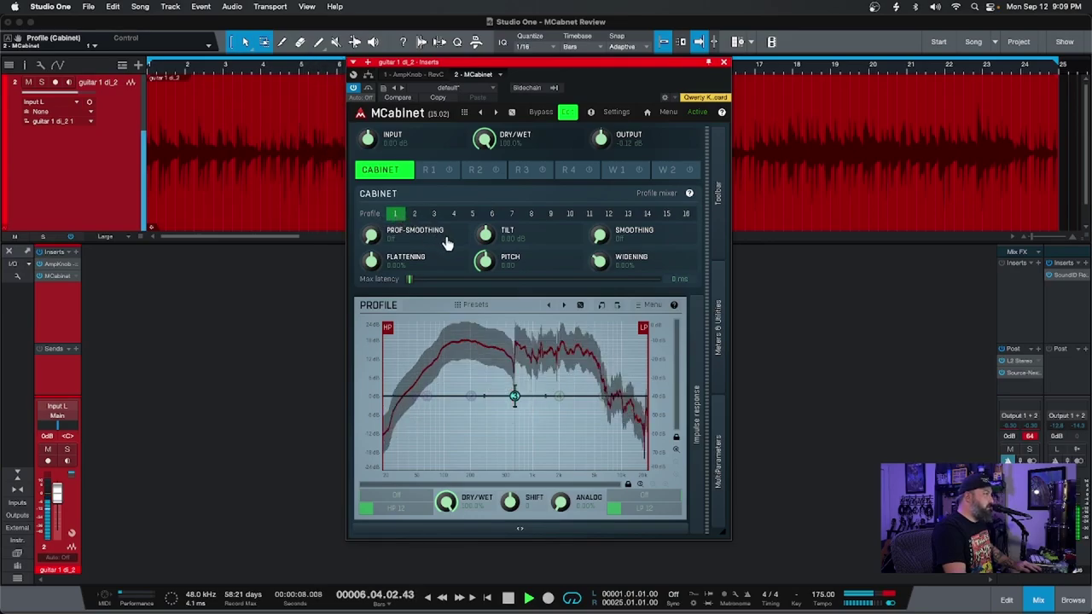
pyautogui.press('space')
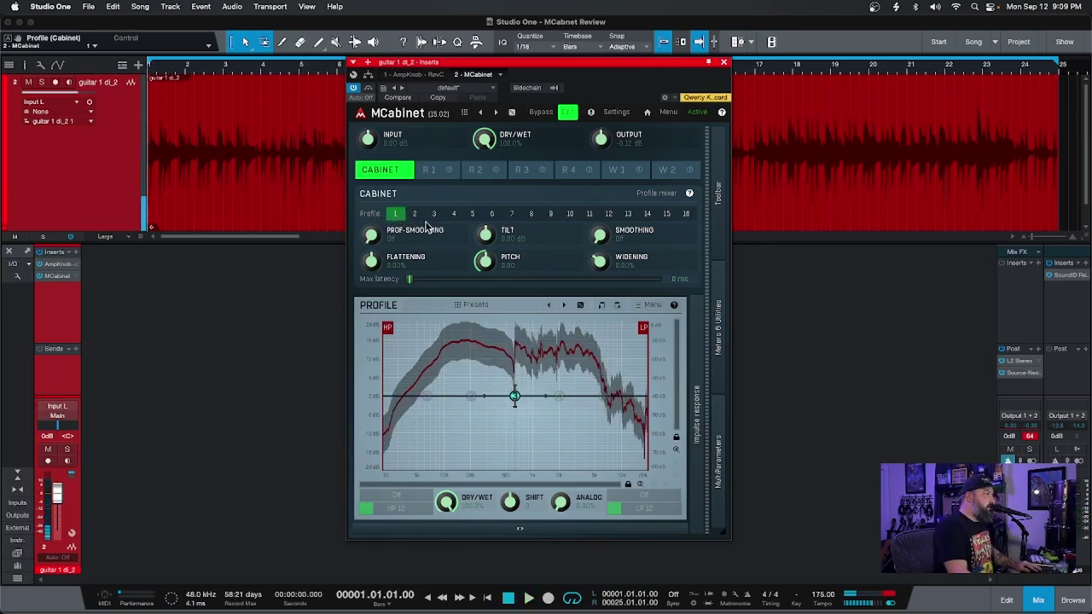
# Analyse STL Cab 1.wav from the STL Cabs folder into profile slot 3 and listen to it
pyautogui.click(433, 215)
pyautogui.click(650, 305)
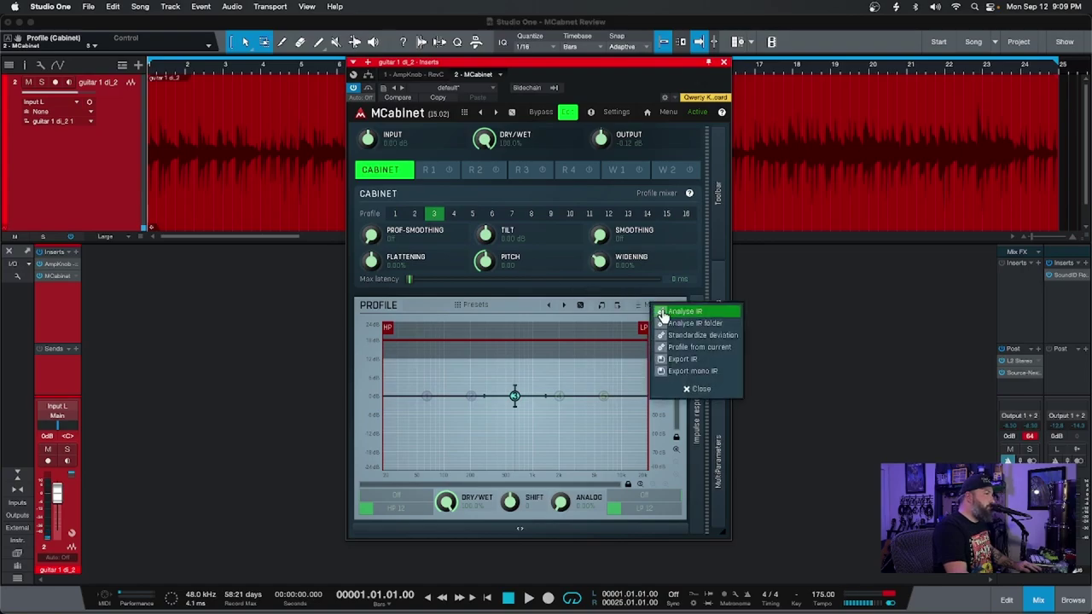
pyautogui.click(664, 312)
pyautogui.scroll(-2, 493, 319)
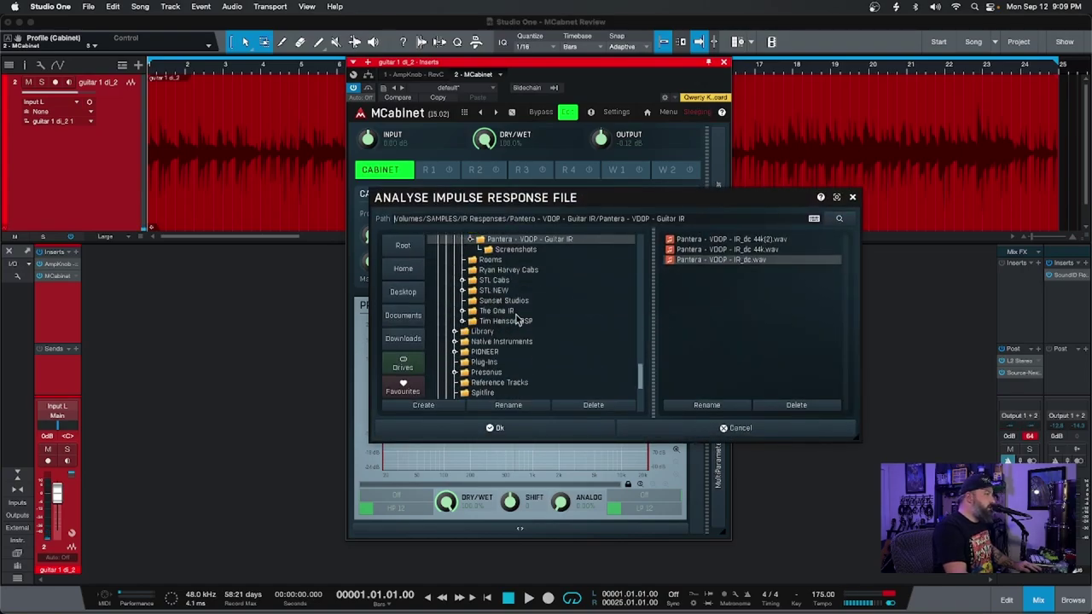
pyautogui.click(494, 291)
pyautogui.click(503, 280)
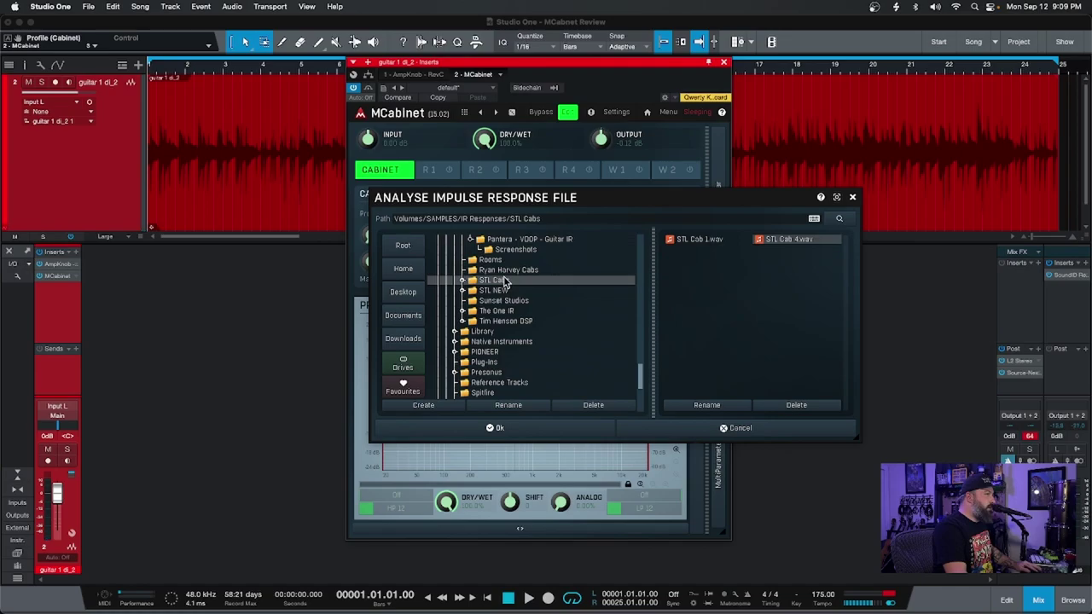
pyautogui.doubleClick(509, 285)
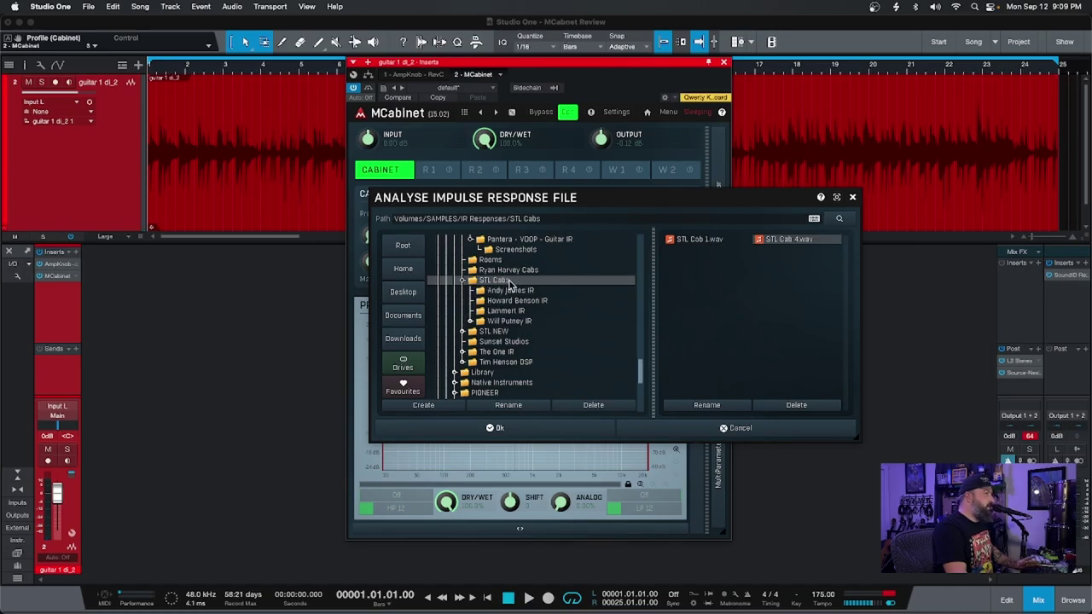
pyautogui.click(677, 241)
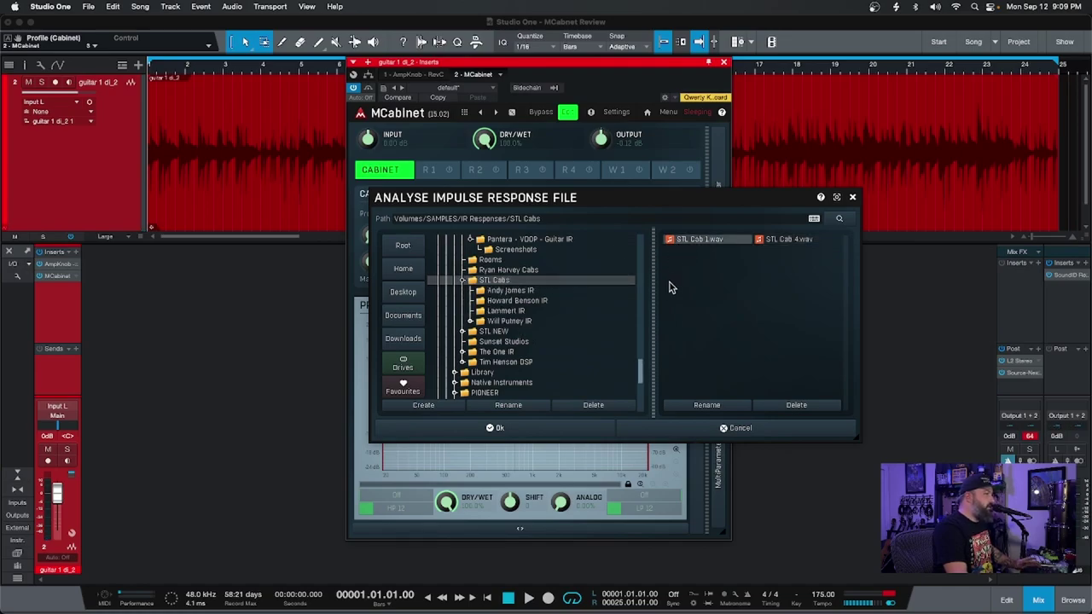
pyautogui.click(549, 429)
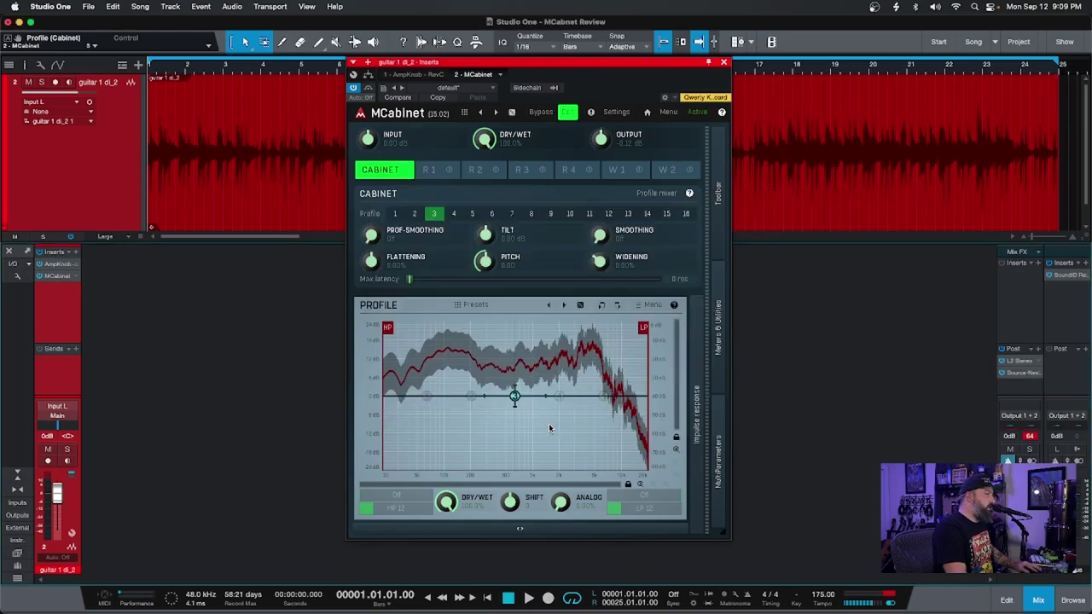
pyautogui.press('space')
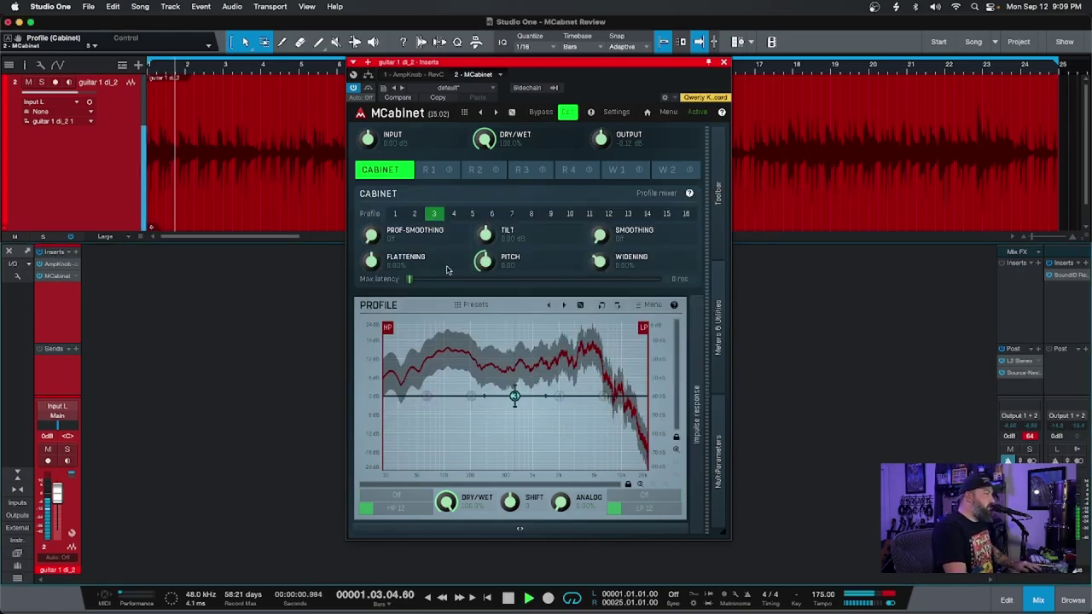
pyautogui.press('space')
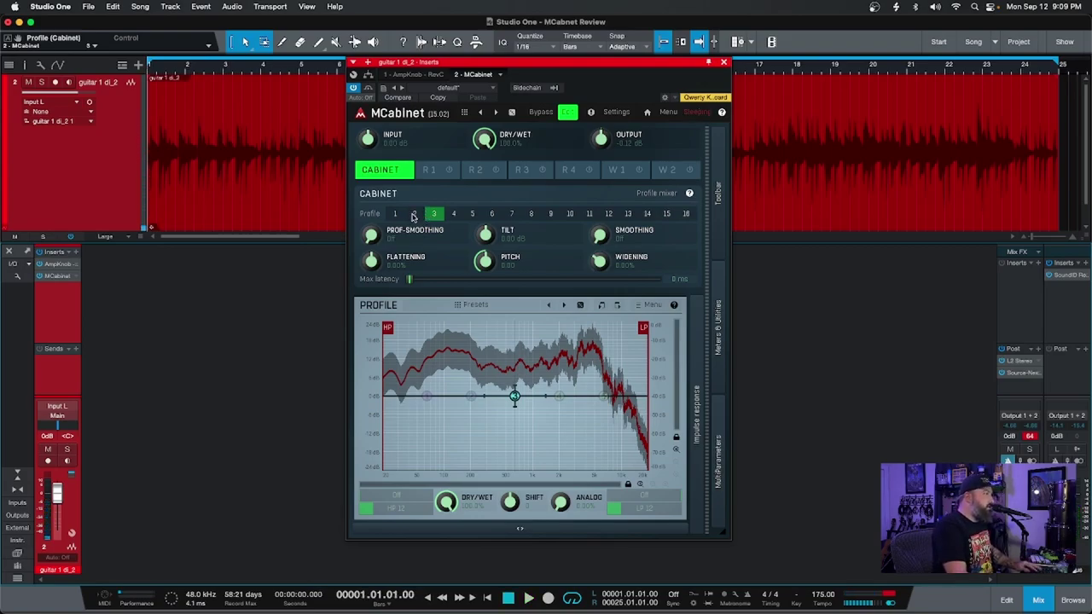
# Switch between profiles 1, 2 and 3 while the track plays, ending on profile 1
pyautogui.press('space')
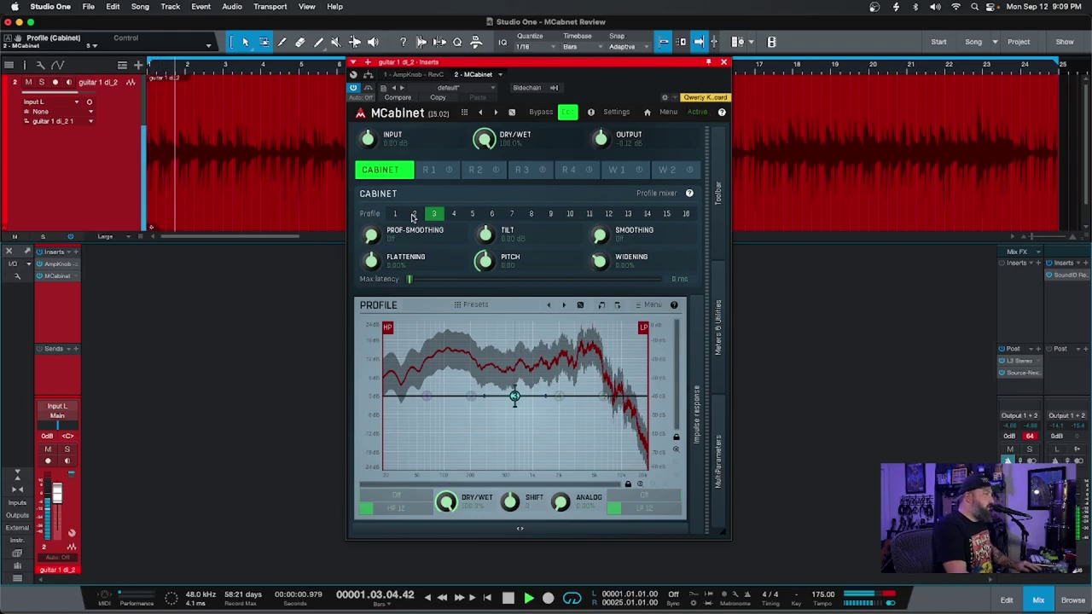
pyautogui.click(413, 214)
pyautogui.click(395, 214)
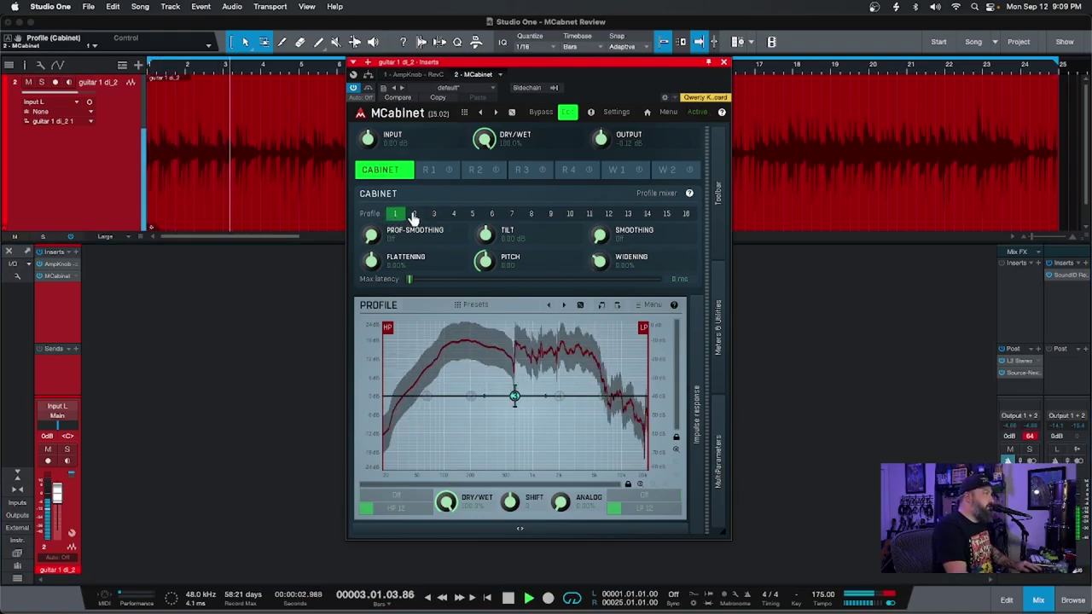
pyautogui.click(413, 214)
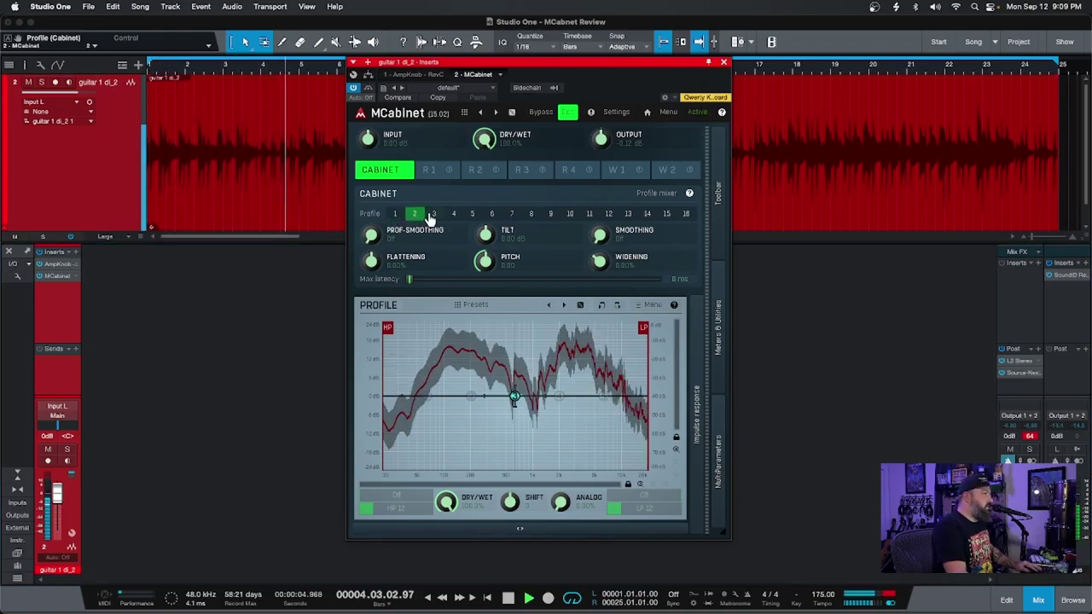
pyautogui.click(432, 214)
pyautogui.click(412, 214)
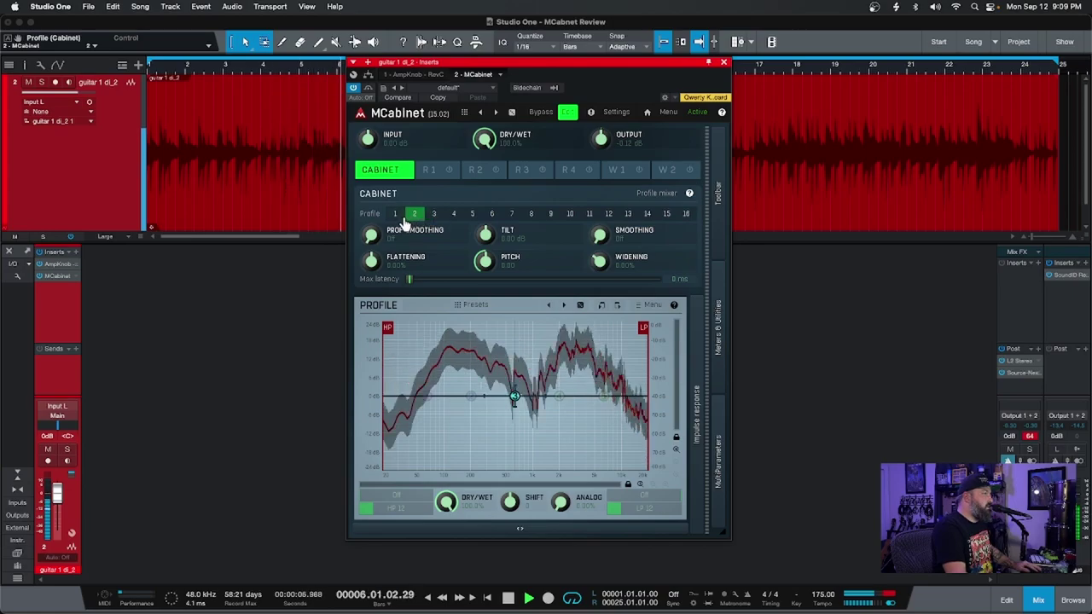
pyautogui.click(396, 215)
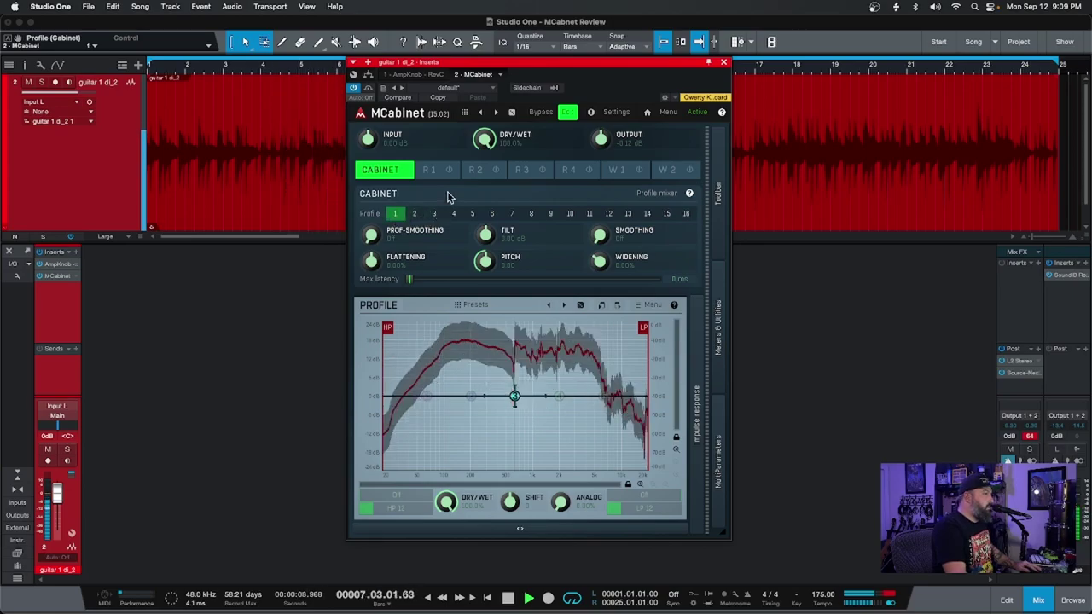
pyautogui.press('space')
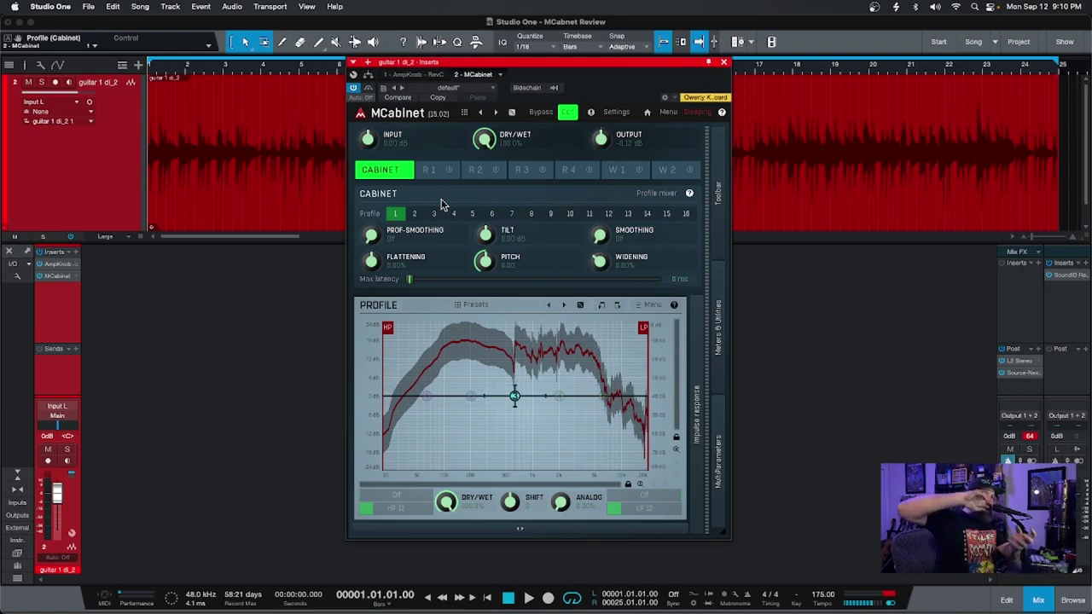
# In the Profile mixer, set Mix 1 and Mix 2 both to 100% while listening
pyautogui.click(654, 195)
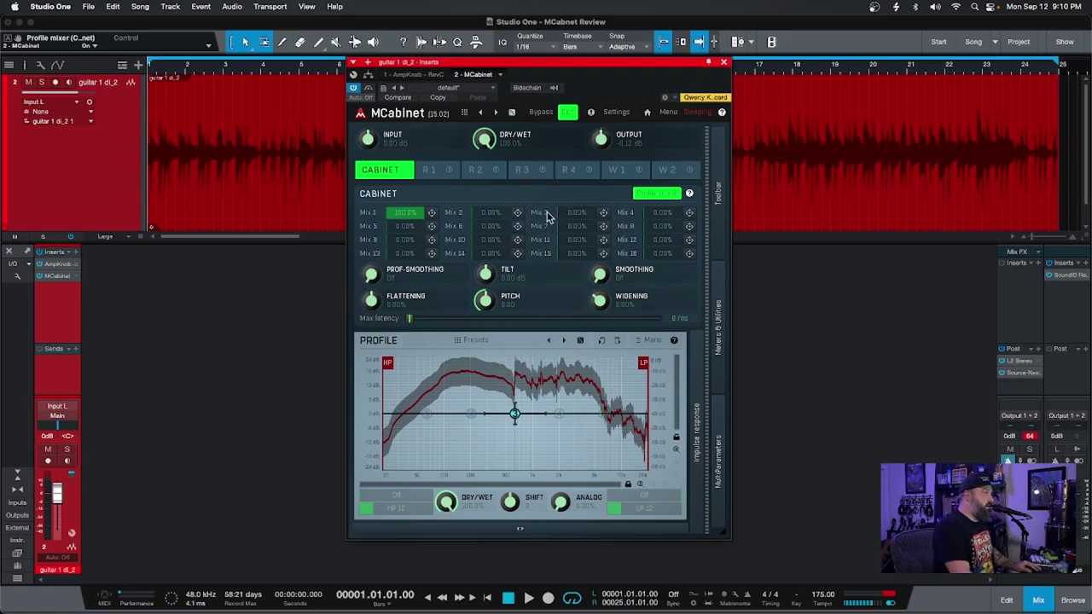
pyautogui.press('space')
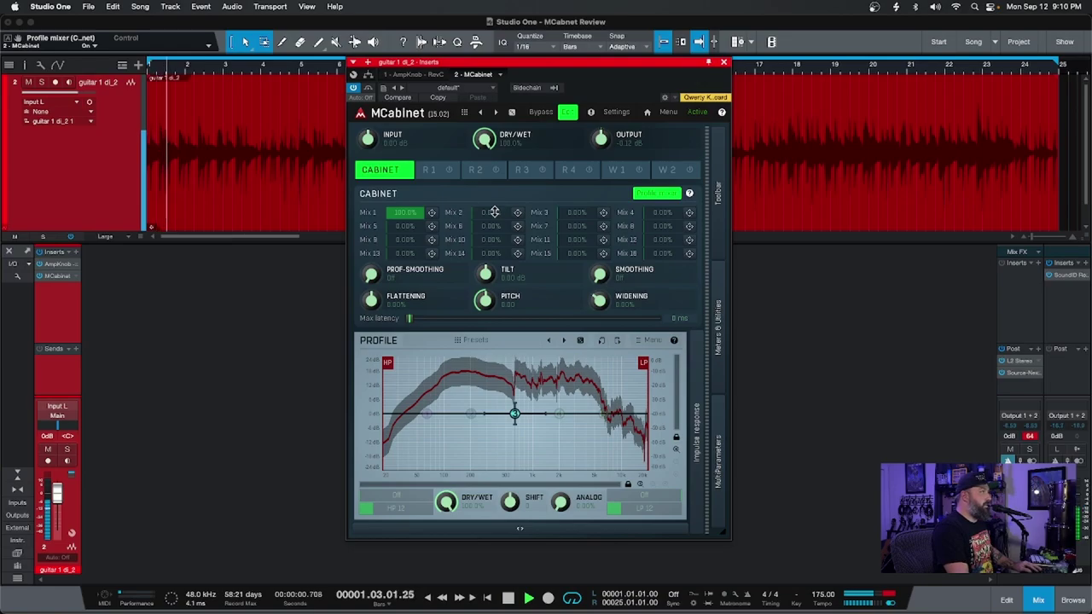
pyautogui.moveTo(497, 209); pyautogui.dragTo(515, 75)
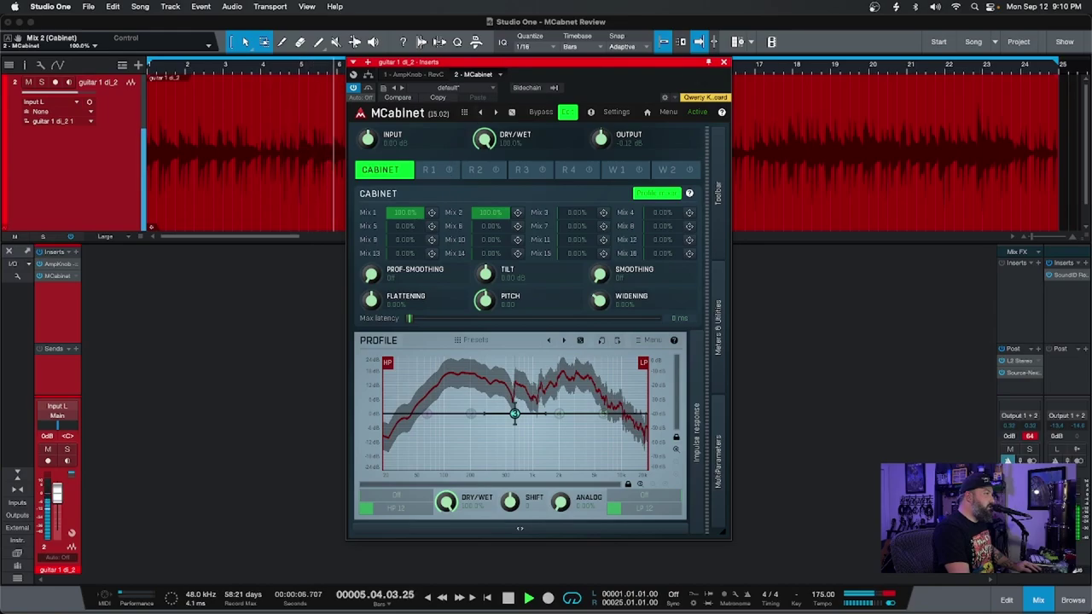
pyautogui.moveTo(414, 212)
pyautogui.mouseDown()
pyautogui.moveTo(413, 354)
pyautogui.moveTo(414, 226)
pyautogui.mouseUp()
pyautogui.press('space')
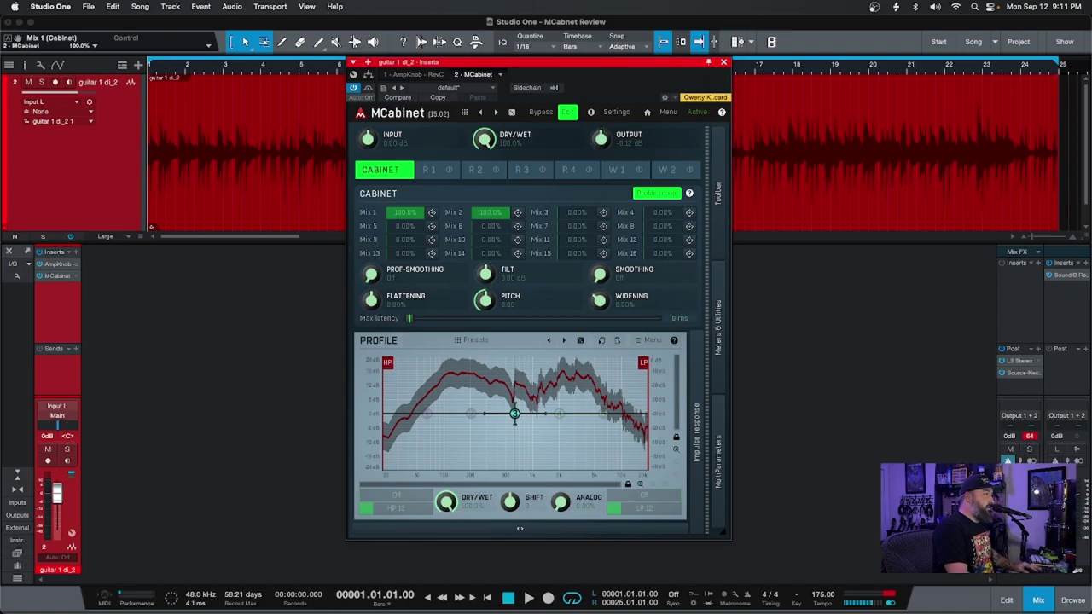
# Pull Mix 2 down and raise Mix 3 to 100%, auditioning the result
pyautogui.moveTo(490, 212); pyautogui.dragTo(491, 256)
pyautogui.press('space')
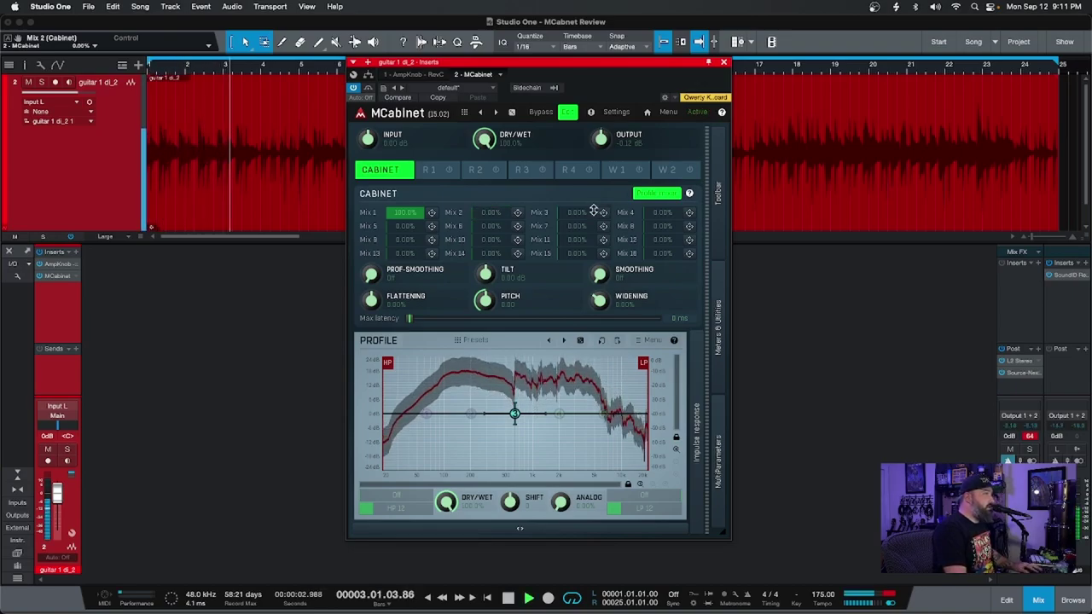
pyautogui.moveTo(585, 213); pyautogui.dragTo(604, 68)
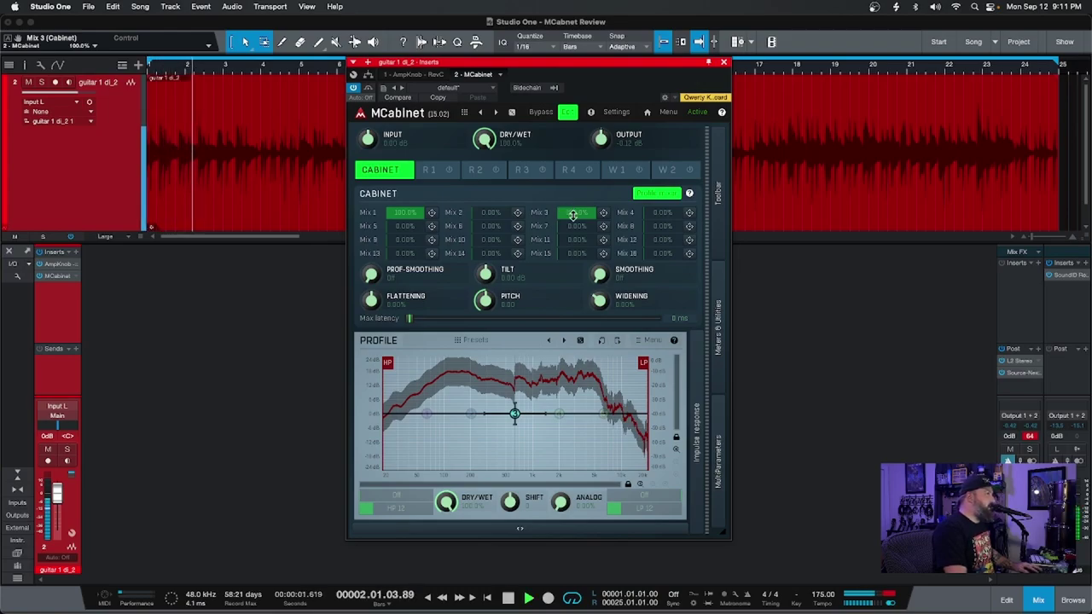
pyautogui.press('space')
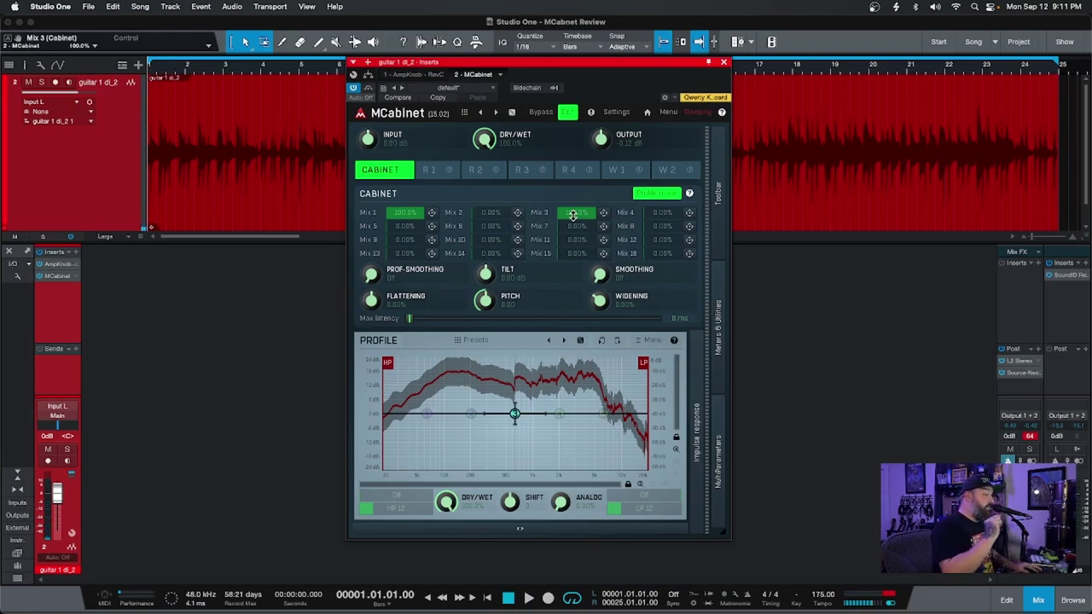
pyautogui.press('space')
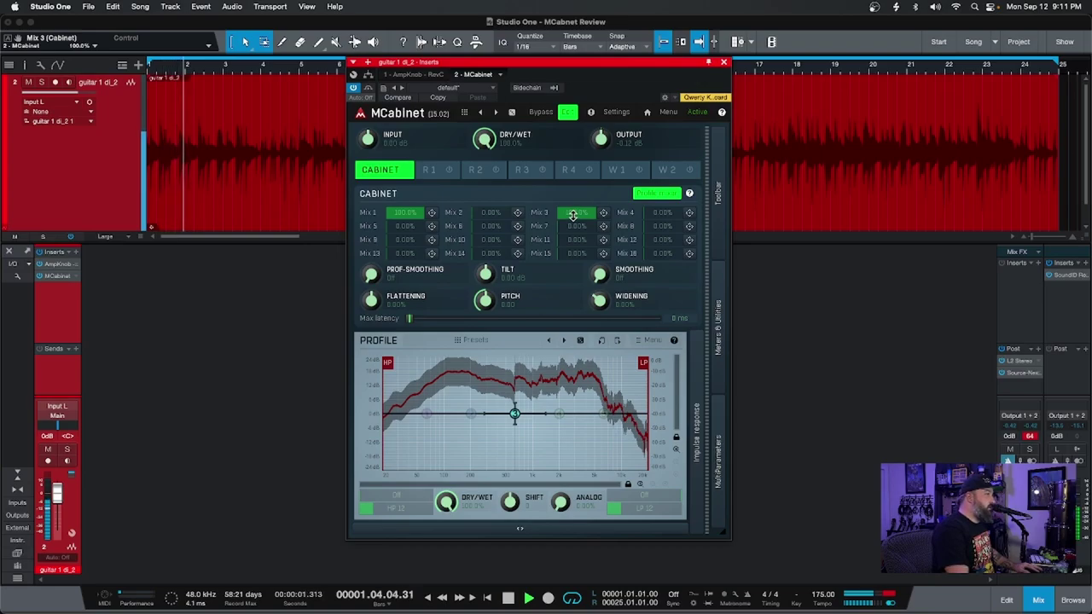
pyautogui.press('space')
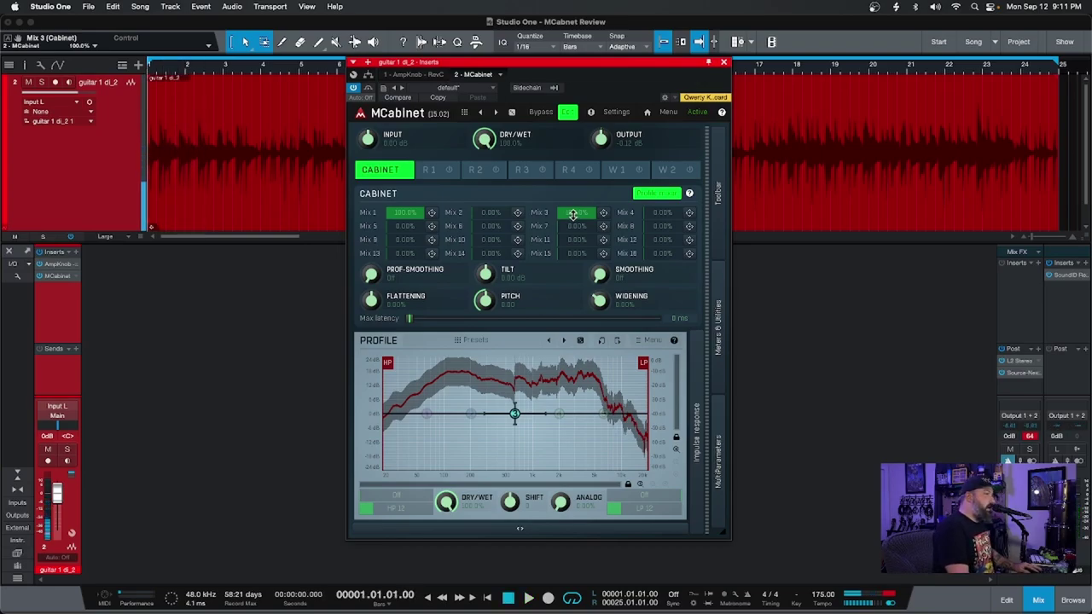
pyautogui.press('space')
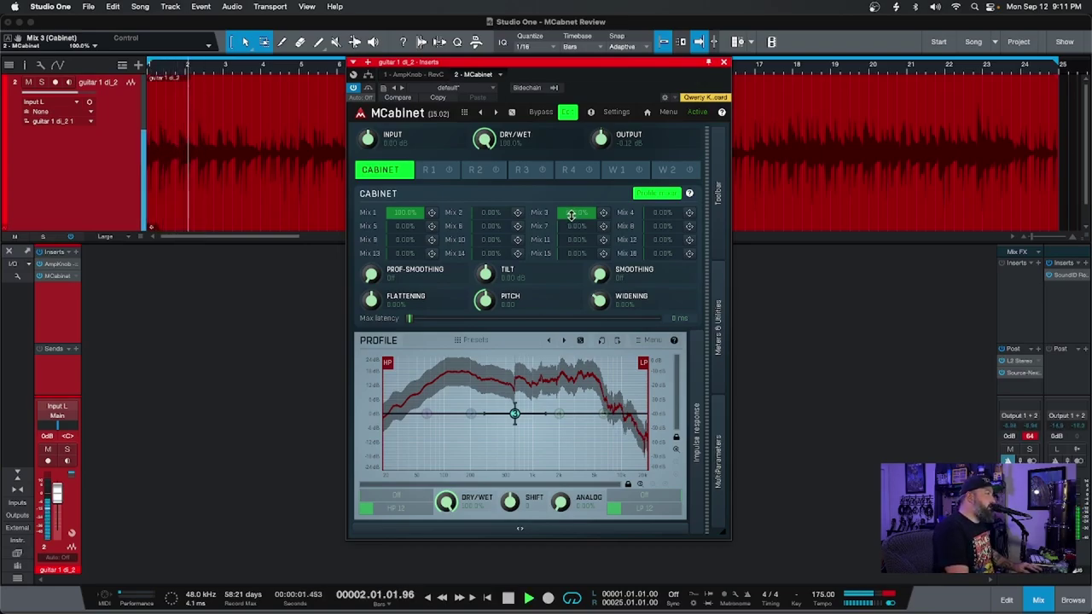
pyautogui.press('space')
pyautogui.press('space')
# Bring Mix 2 back to 100% and set Mix 1 to 0% while listening
pyautogui.moveTo(495, 214); pyautogui.dragTo(495, 145)
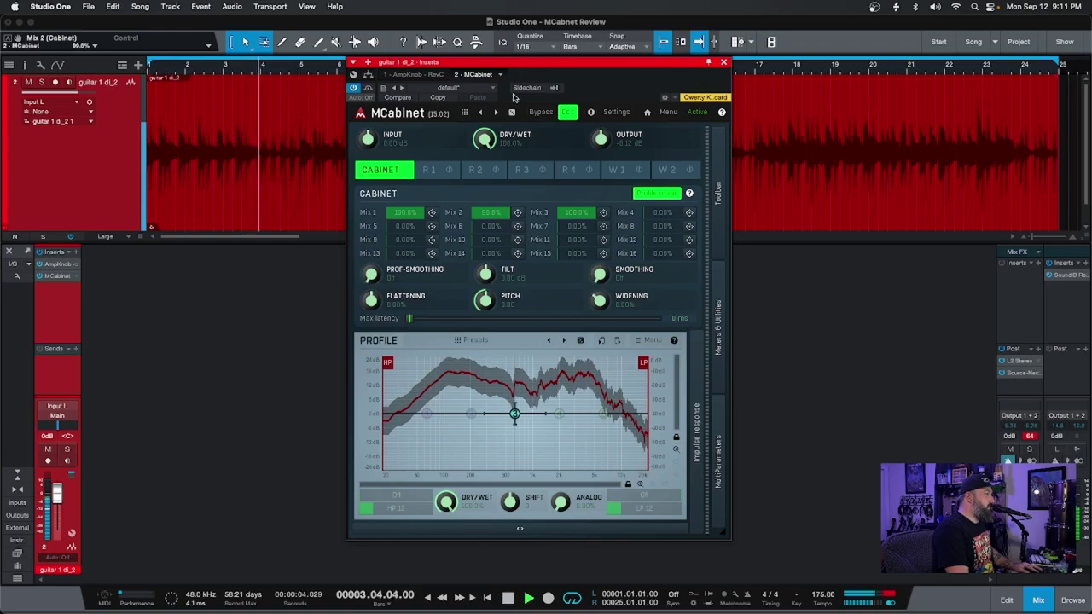
pyautogui.moveTo(498, 196); pyautogui.dragTo(498, 191)
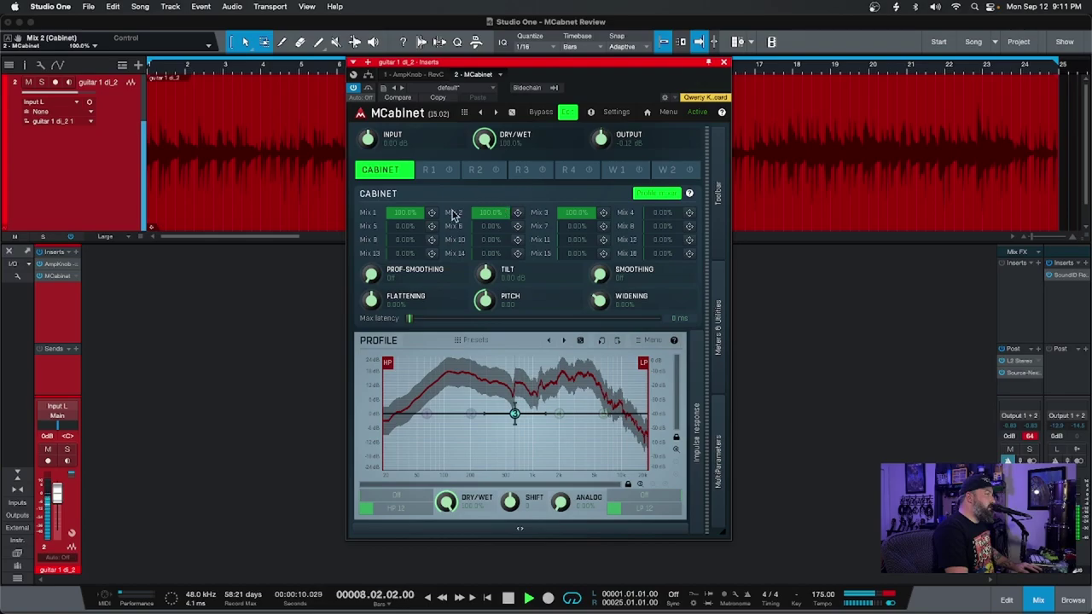
pyautogui.press('space')
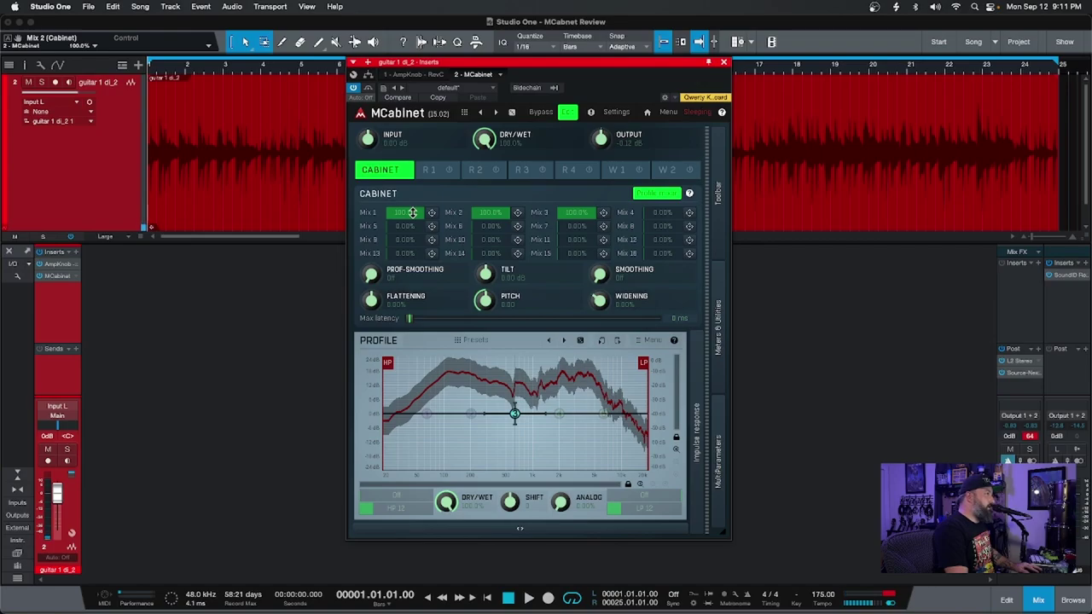
pyautogui.press('space')
pyautogui.click(412, 213)
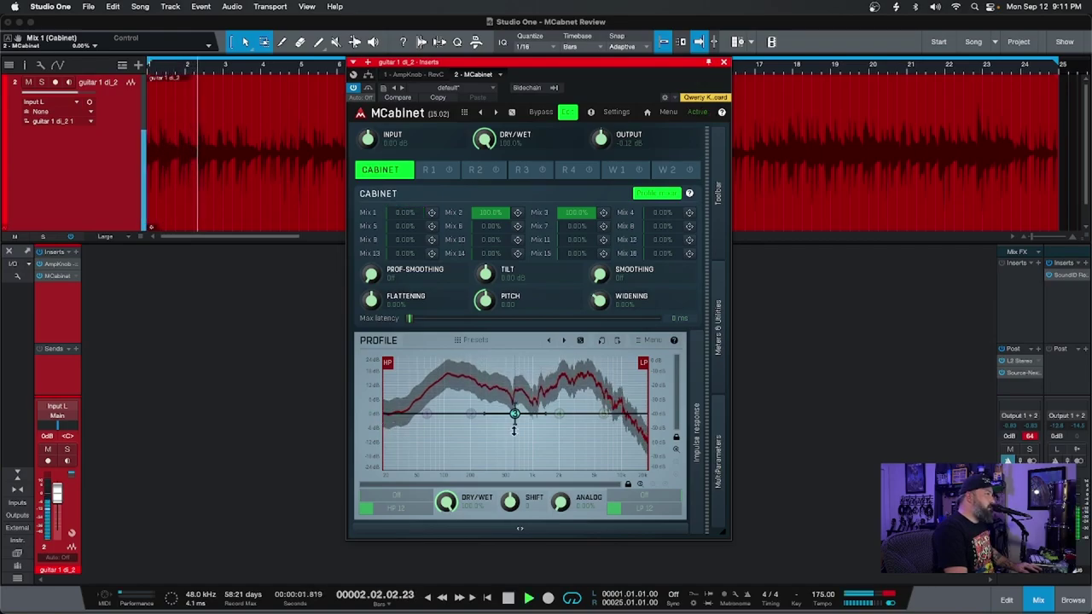
pyautogui.moveTo(575, 213)
pyautogui.mouseDown()
pyautogui.moveTo(576, 230)
pyautogui.moveTo(575, 212)
pyautogui.mouseUp()
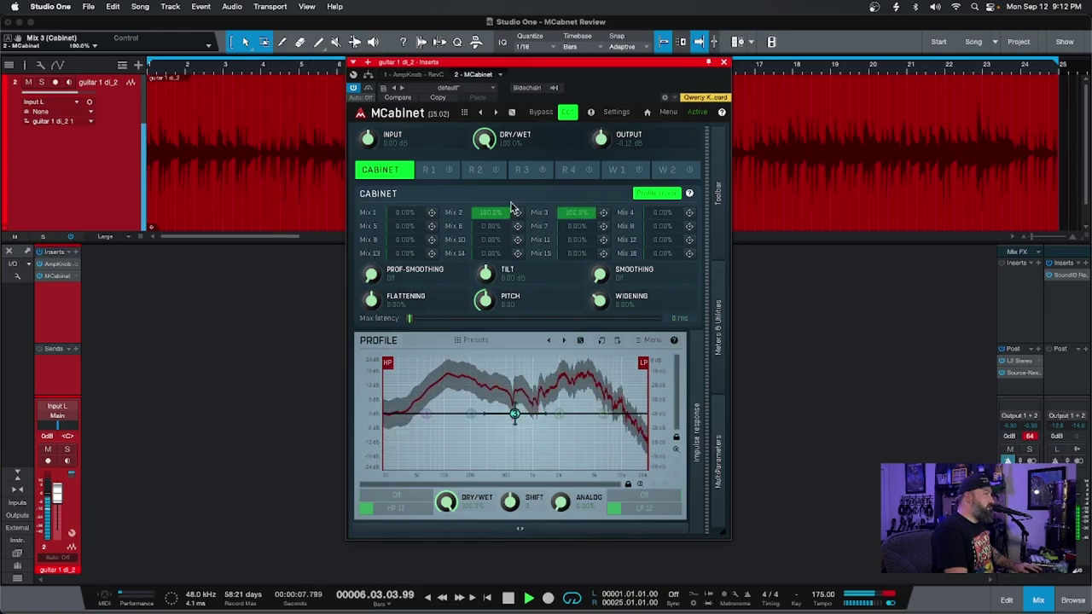
pyautogui.press('space')
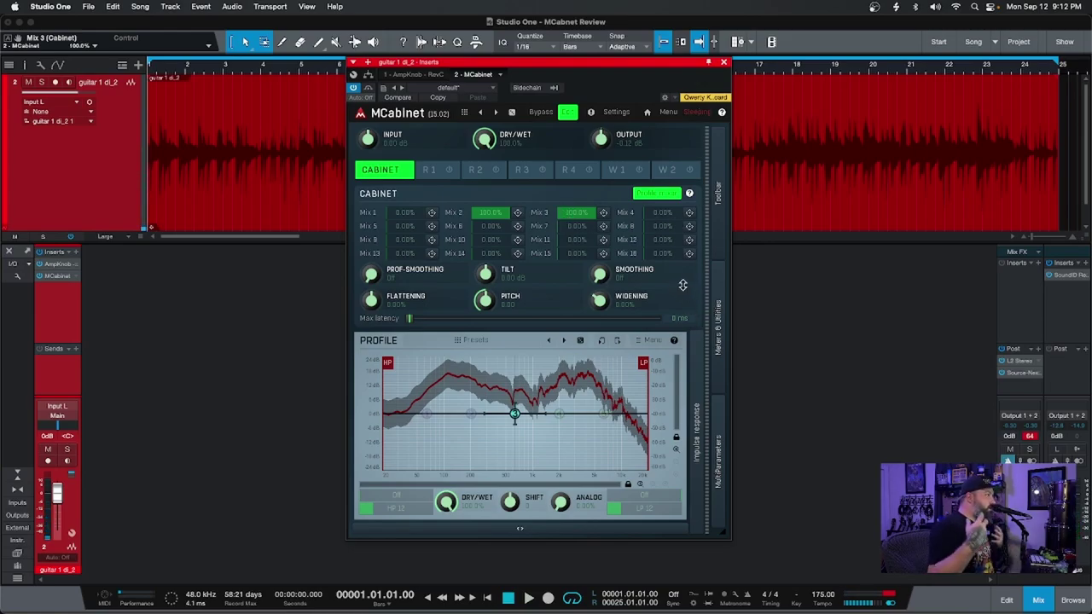
pyautogui.click(717, 249)
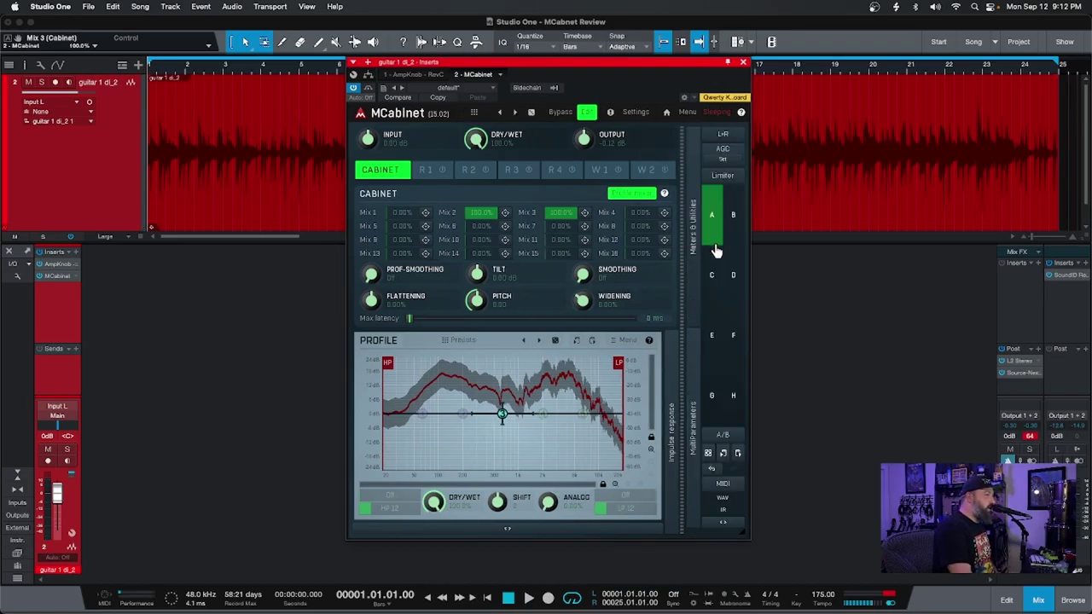
pyautogui.click(723, 513)
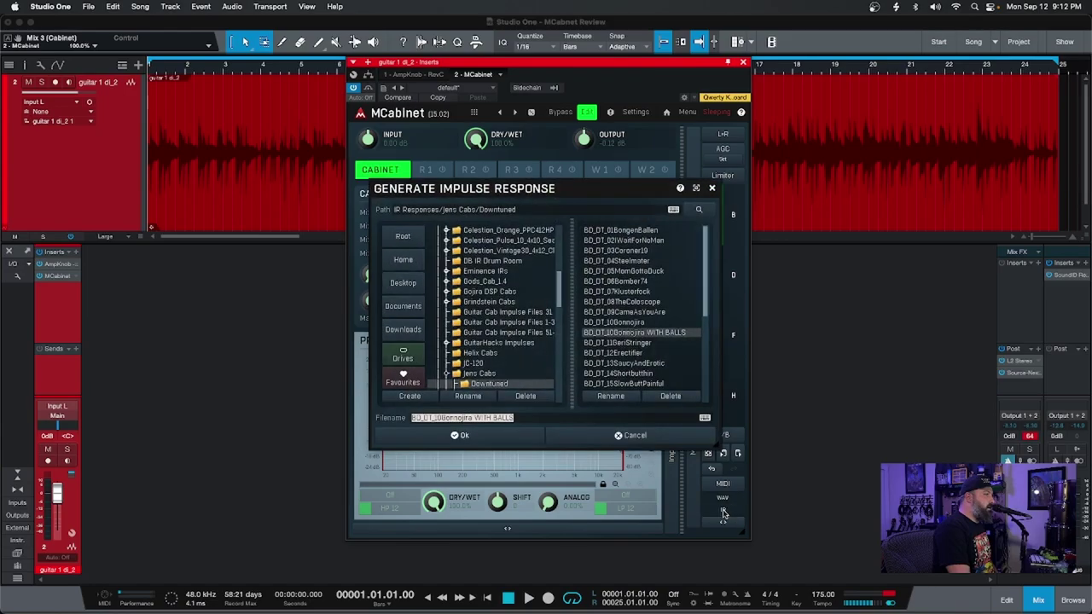
pyautogui.click(627, 436)
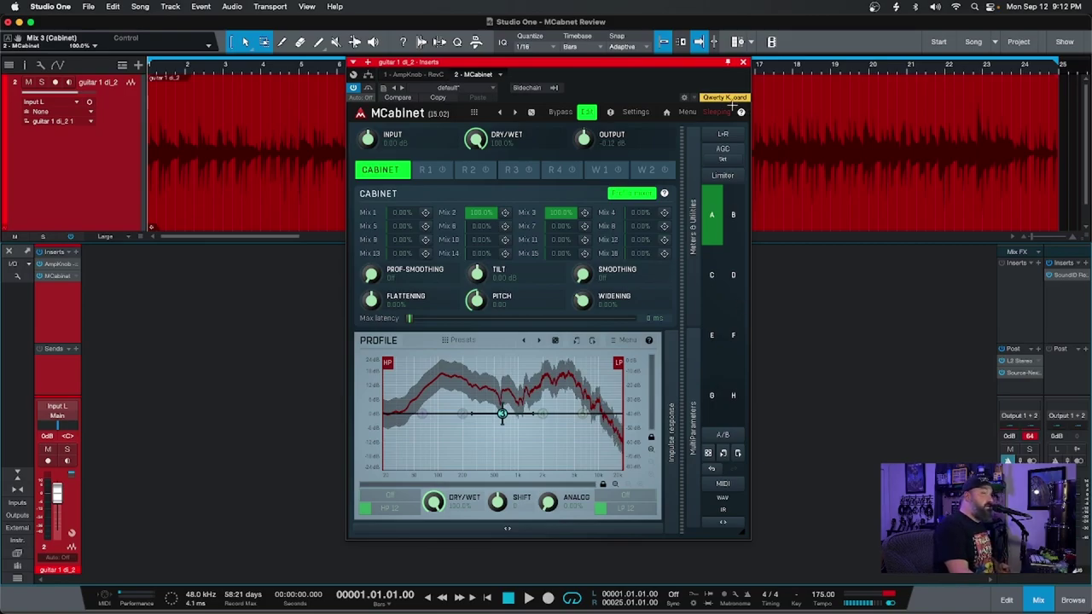
# Close MCabinet and add MCabinetMB to the guitar track's inserts by searching 'mcab'
pyautogui.click(743, 63)
pyautogui.click(75, 252)
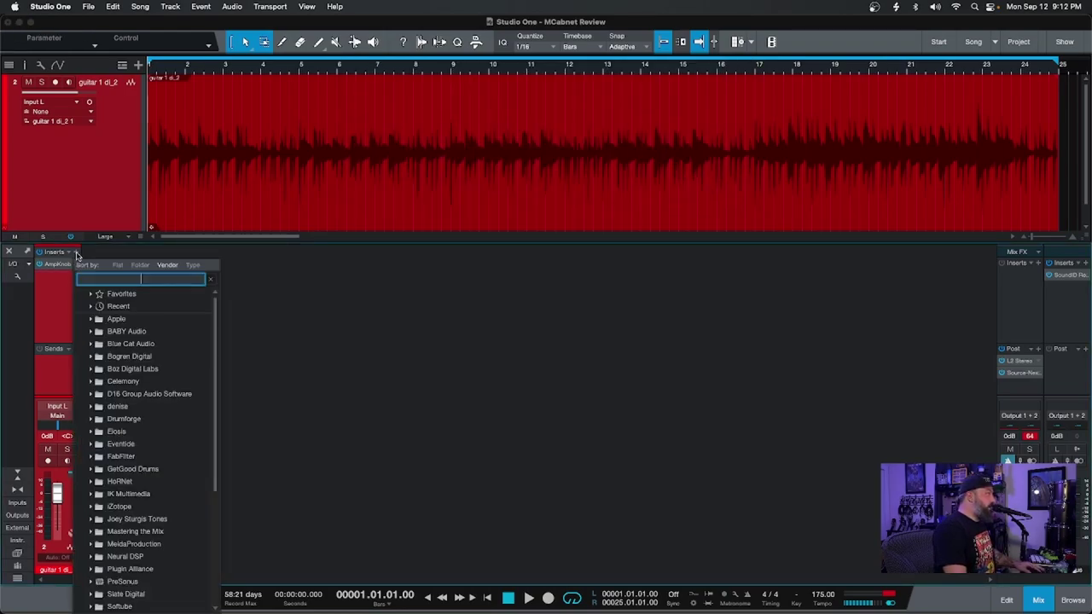
pyautogui.write('mcab')
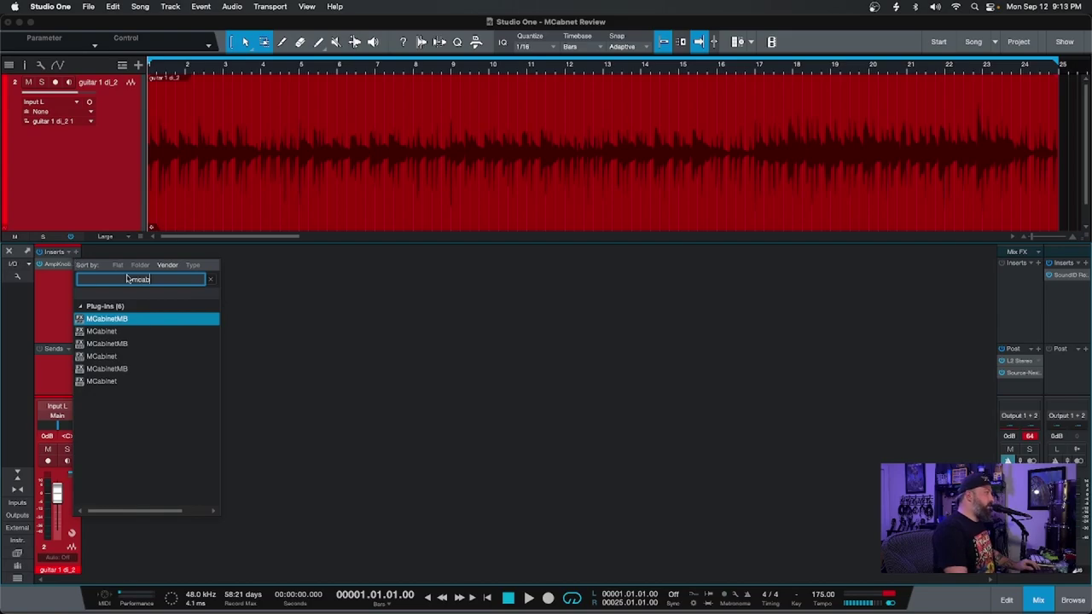
pyautogui.press('Return')
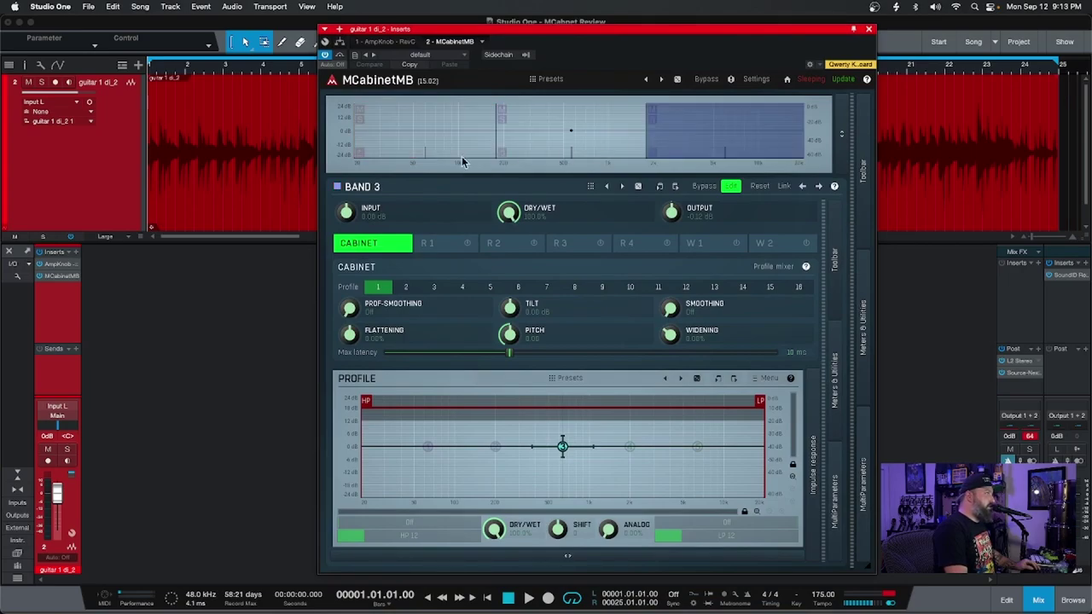
# Drag band 1's crossover down to 20 Hz and band 2's crossover to the top of the range
pyautogui.moveTo(496, 147)
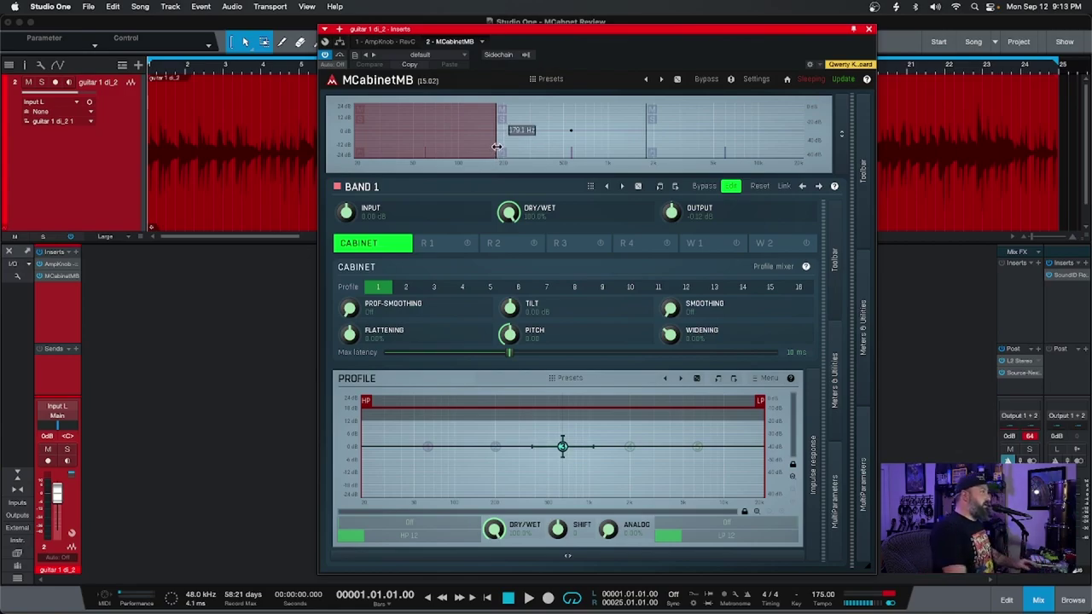
pyautogui.moveTo(495, 147); pyautogui.dragTo(355, 147)
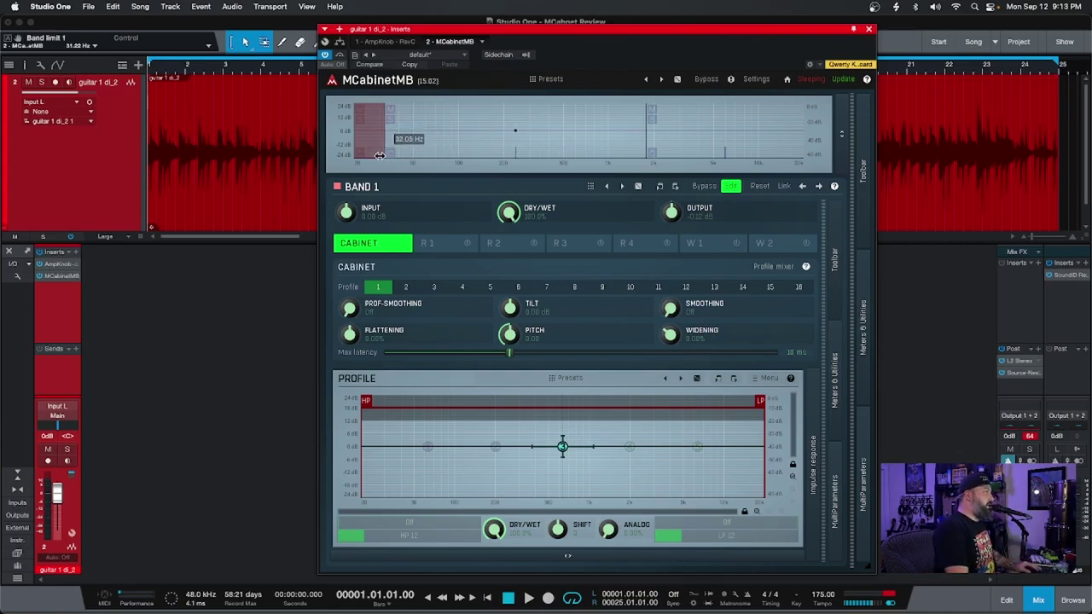
pyautogui.moveTo(651, 149); pyautogui.dragTo(884, 133)
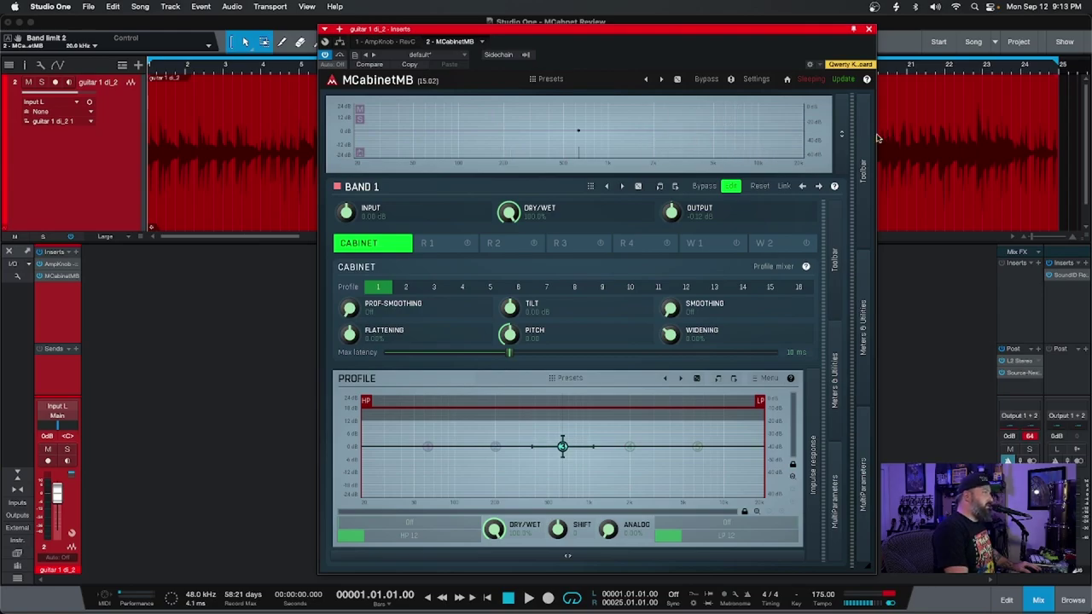
# Select band 2 and bring up its impulse-response file browser via Profile Menu > Analyse IR
pyautogui.click(680, 149)
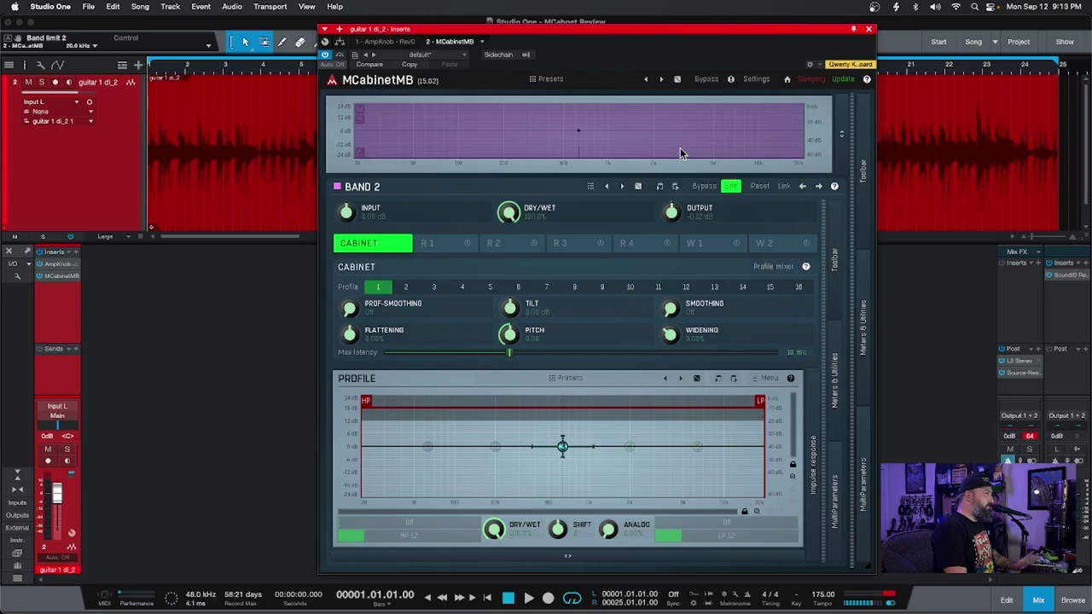
pyautogui.click(765, 378)
pyautogui.click(789, 386)
pyautogui.scroll(-5, 597, 321)
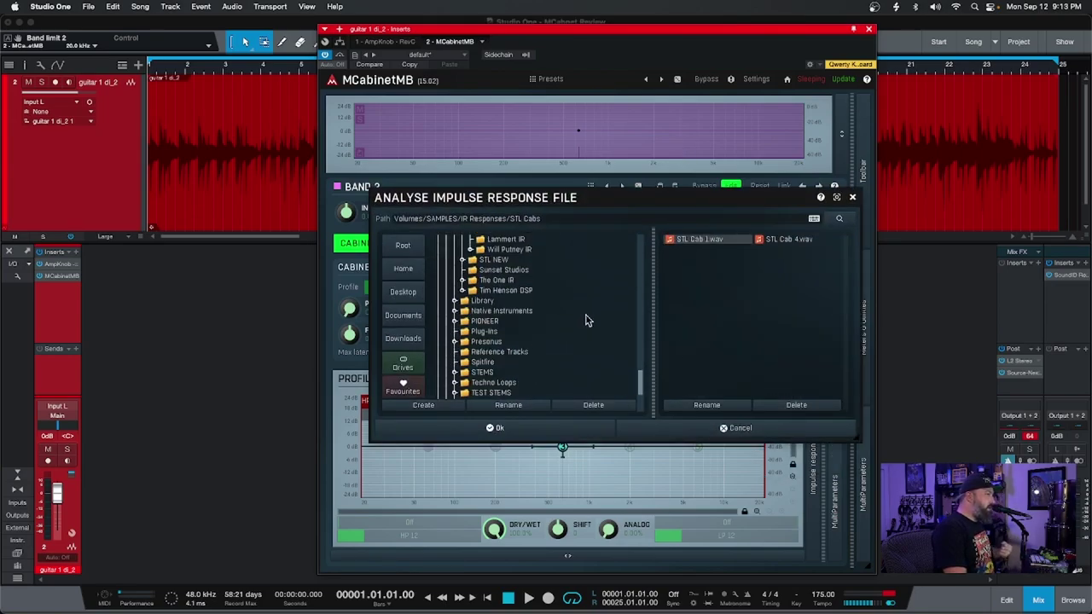
# Load Gojira Cab 3.wav from Gojira DSP Cabs/NEW/NORMALIZED as band 2's cabinet profile
pyautogui.scroll(5, 586, 321)
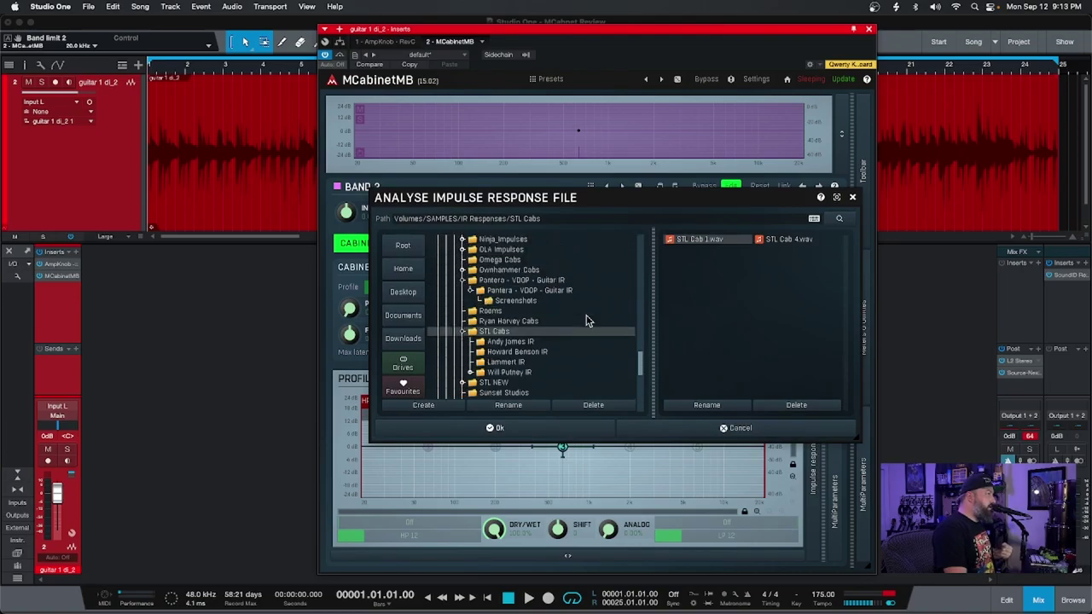
pyautogui.scroll(3, 587, 321)
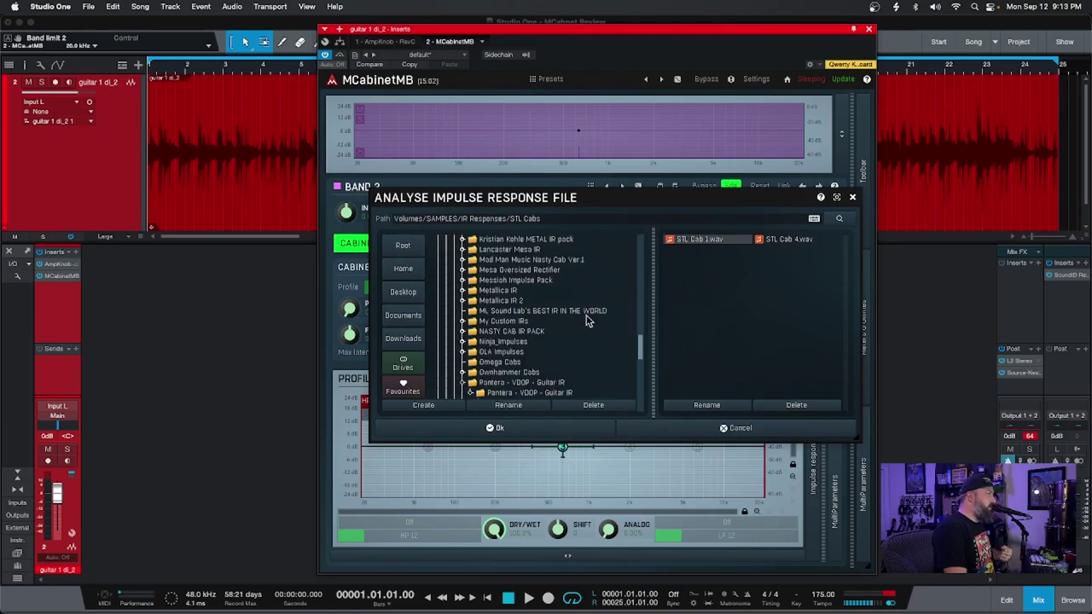
pyautogui.scroll(-1, 566, 312)
pyautogui.scroll(5, 566, 312)
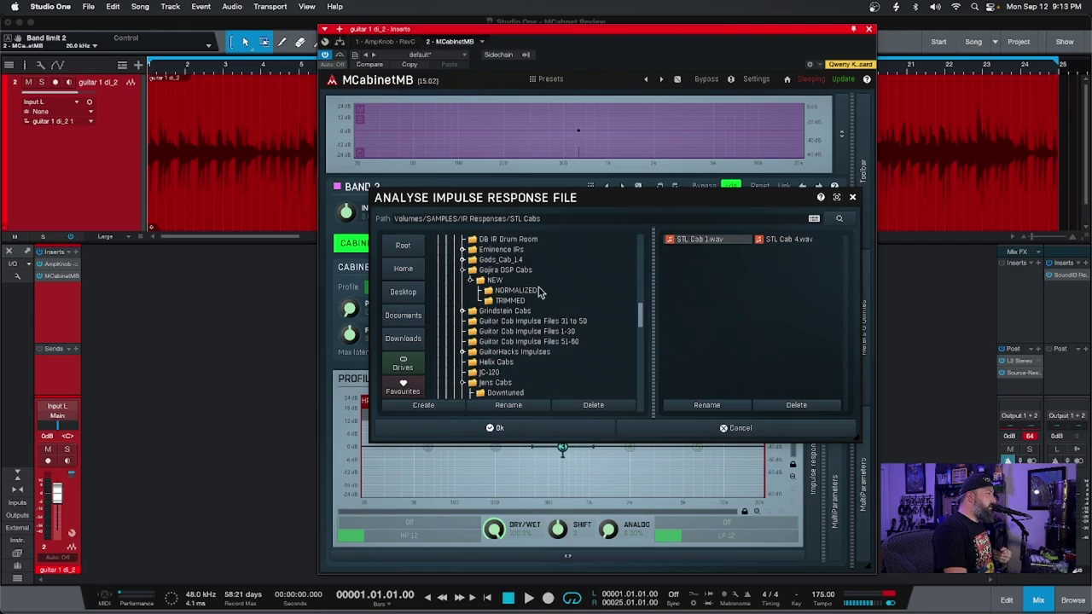
pyautogui.click(522, 292)
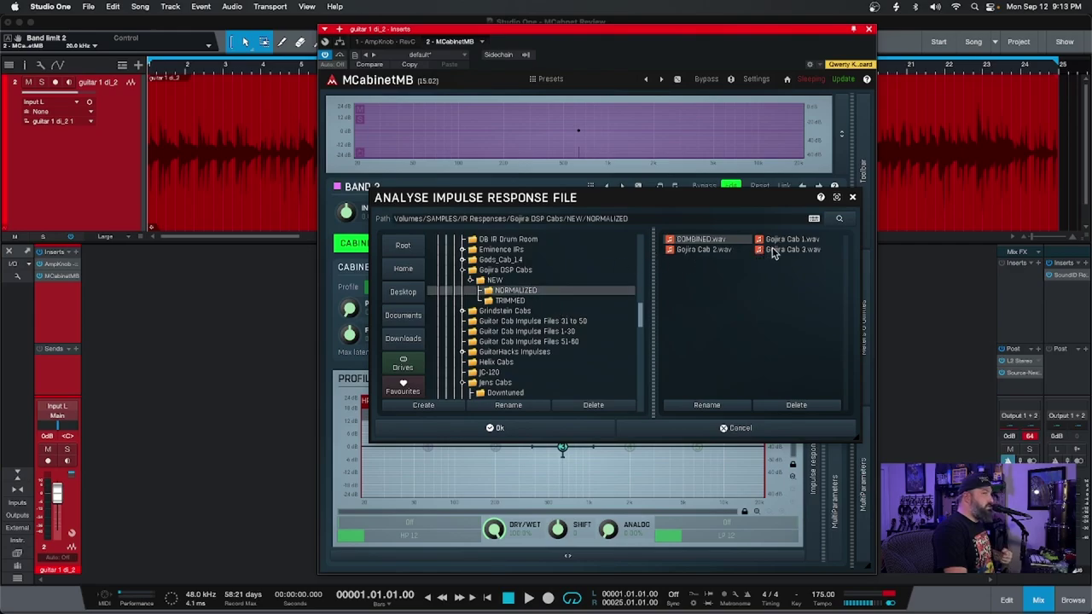
pyautogui.click(775, 250)
pyautogui.click(559, 431)
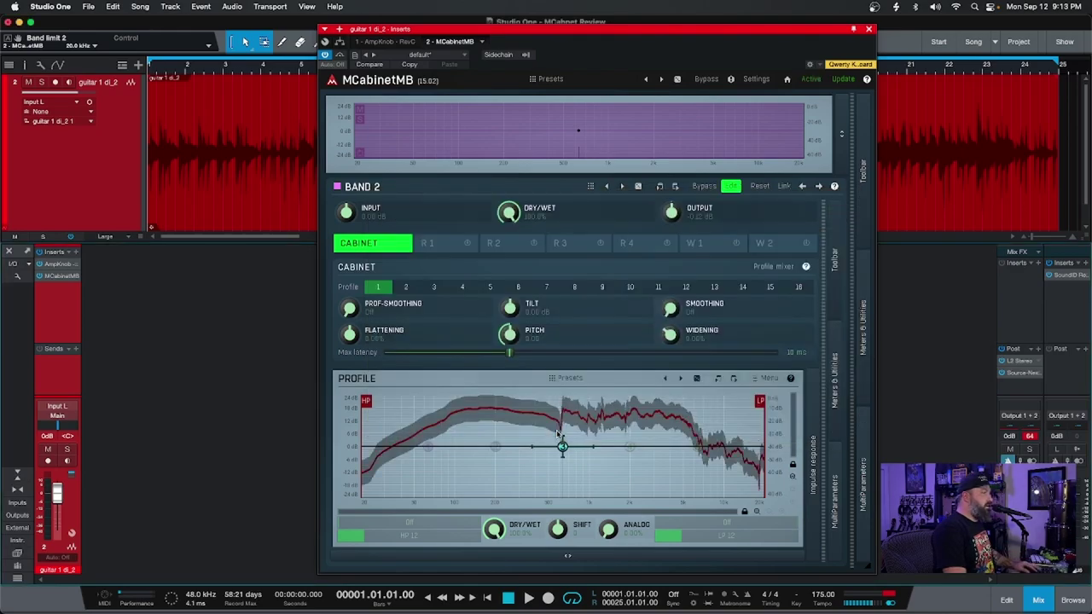
# Audition band 2's new cabinet, then widen band 1 to about 7663 Hz and select it
pyautogui.press('space')
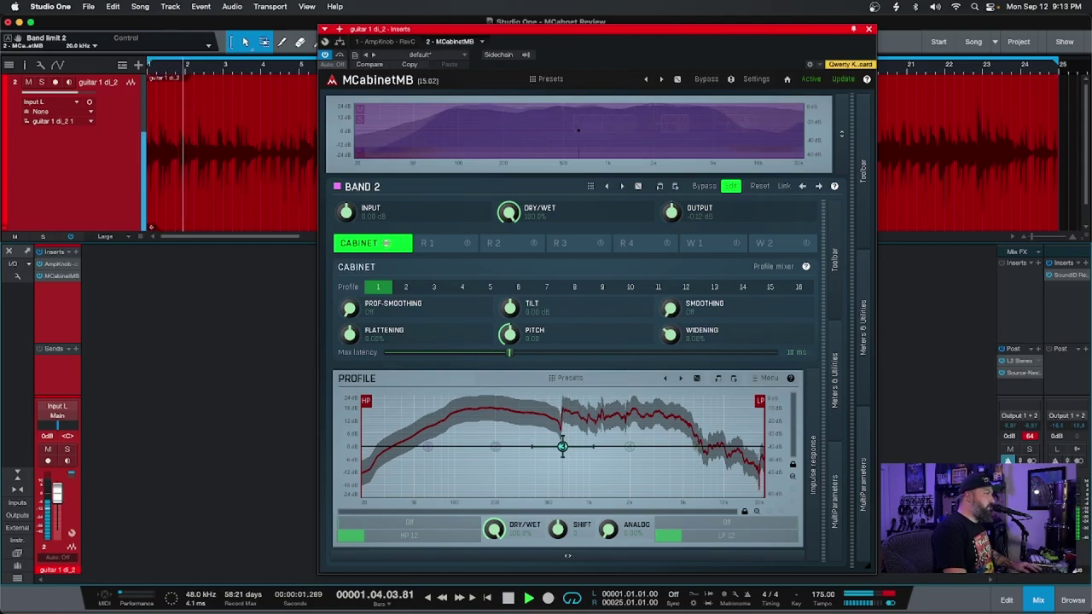
pyautogui.press('space')
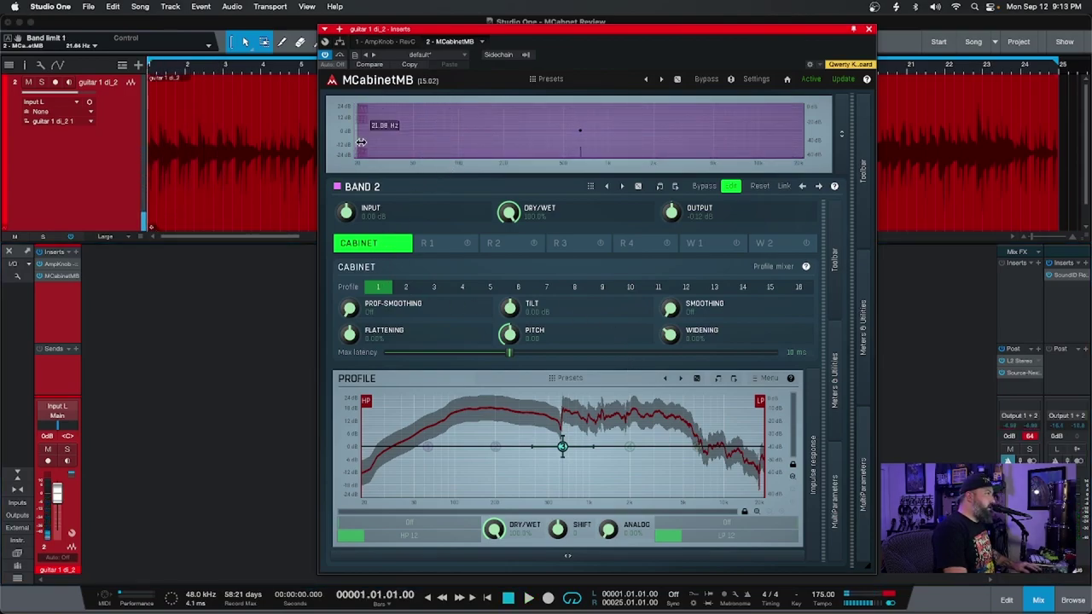
pyautogui.moveTo(356, 132); pyautogui.dragTo(743, 136)
pyautogui.click(661, 148)
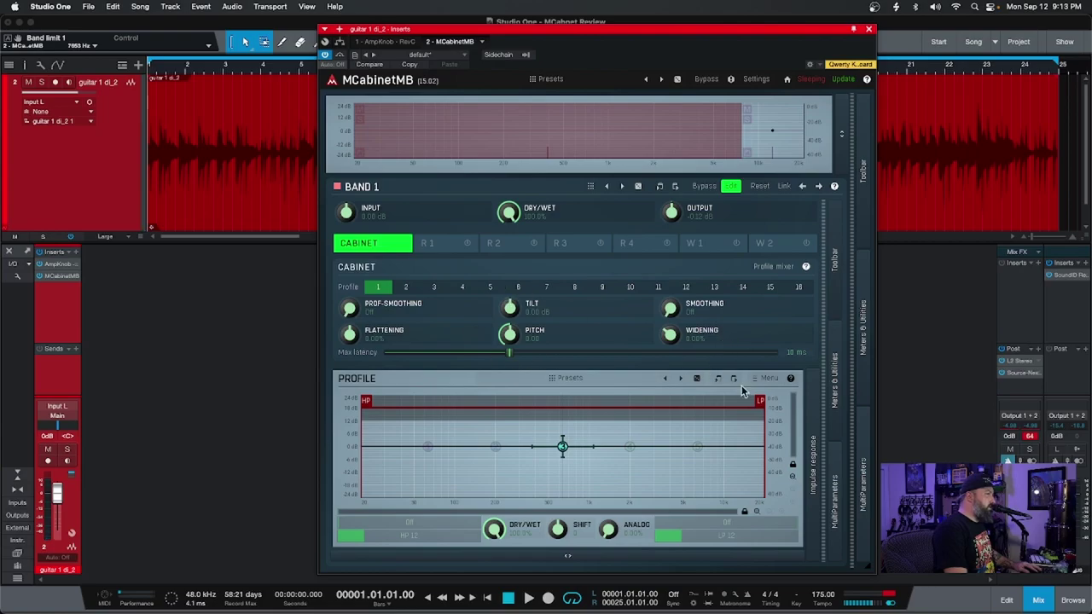
# Load OLA - The One 48000hz Mixed.wav from The One IR folder into band 1
pyautogui.click(768, 378)
pyautogui.click(786, 400)
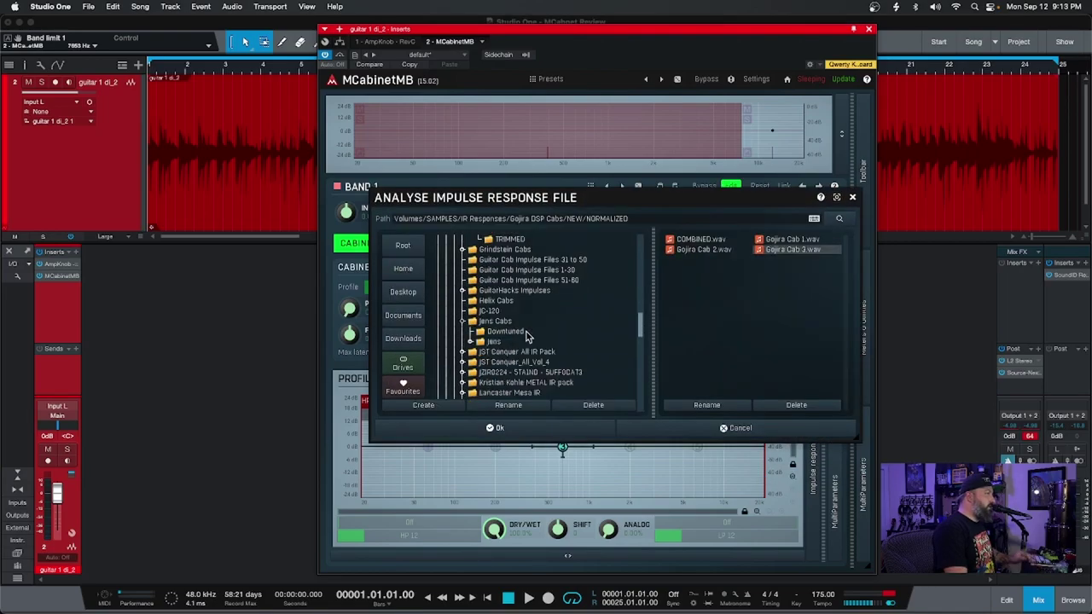
pyautogui.scroll(-10, 526, 337)
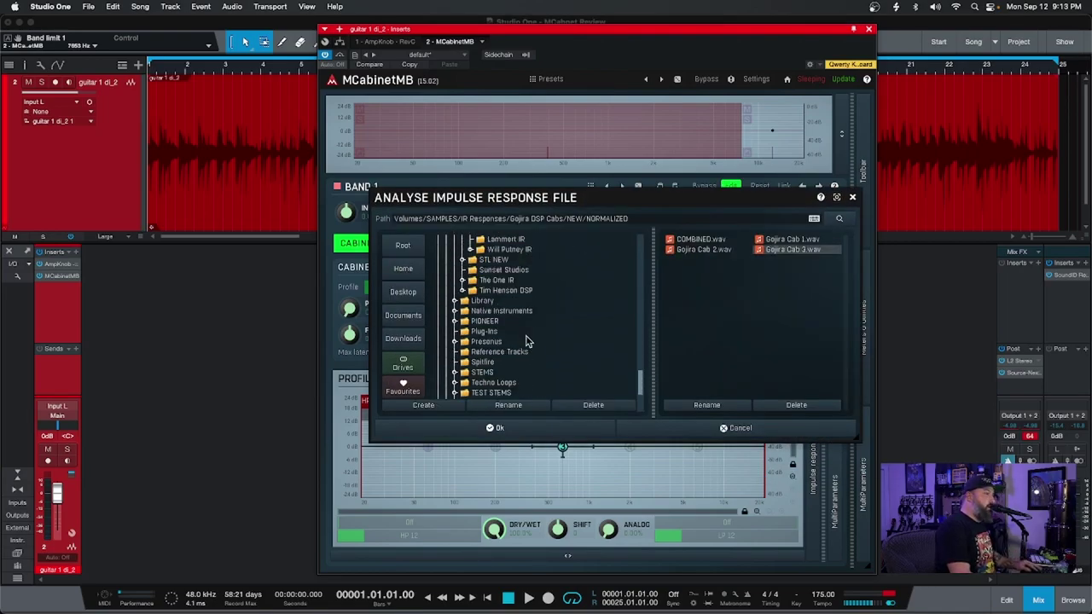
pyautogui.scroll(3, 527, 341)
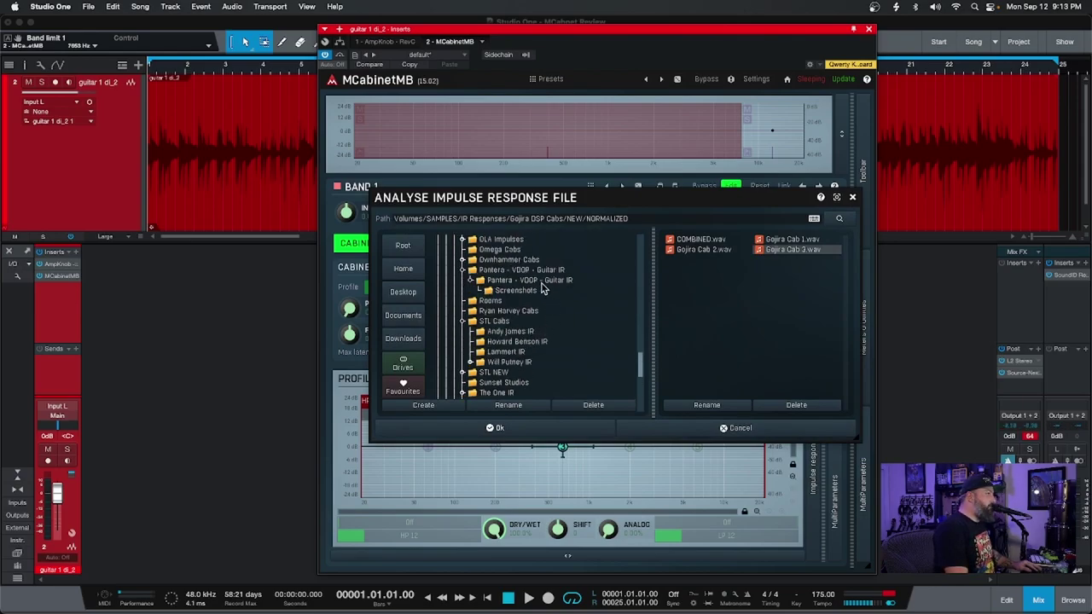
pyautogui.scroll(1, 524, 265)
pyautogui.scroll(-3, 546, 293)
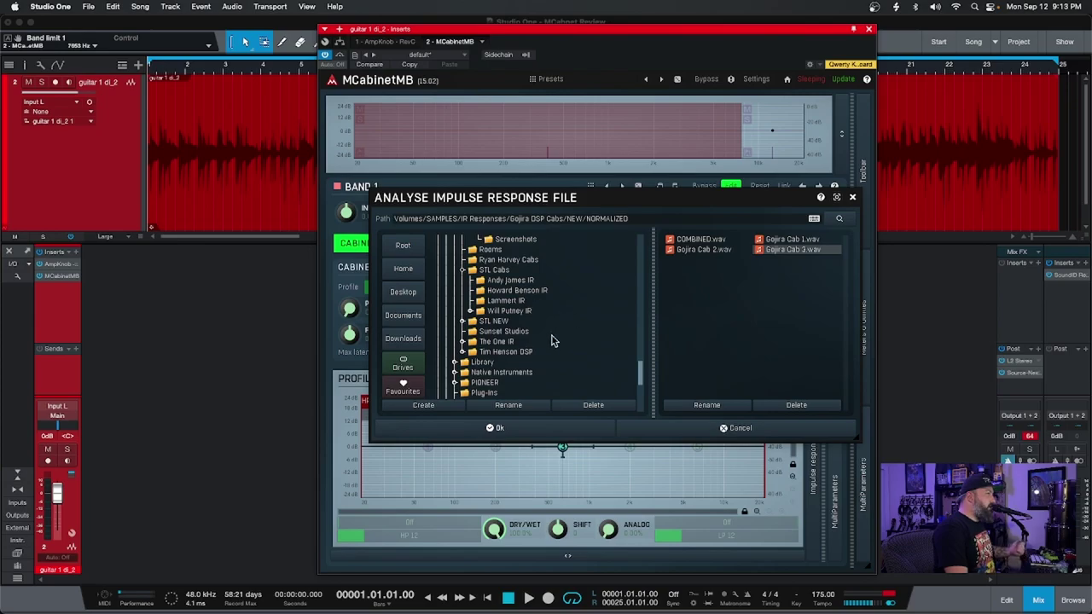
pyautogui.click(530, 342)
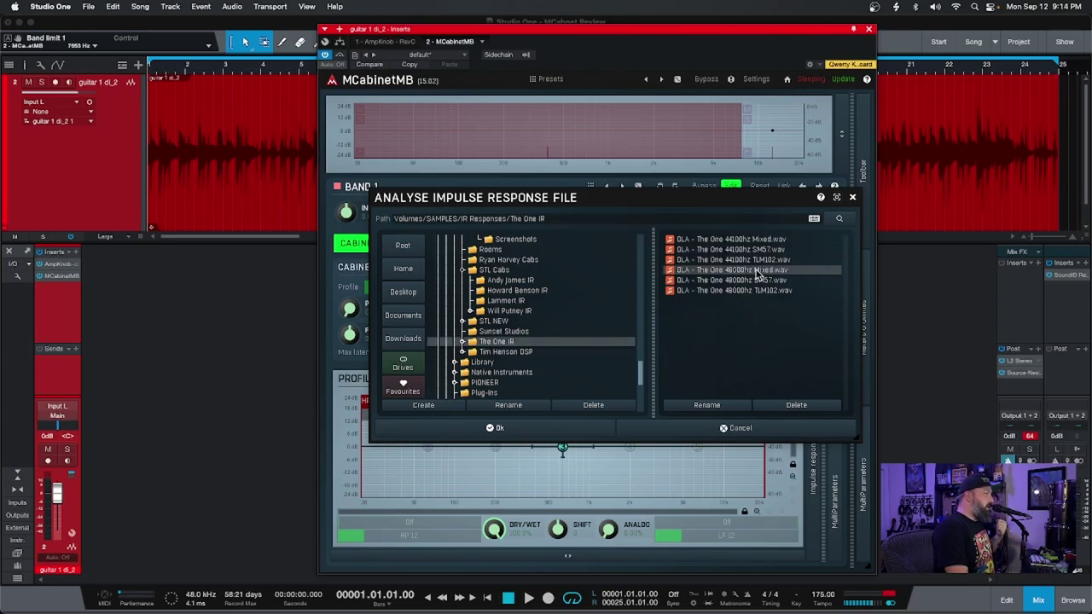
pyautogui.click(599, 434)
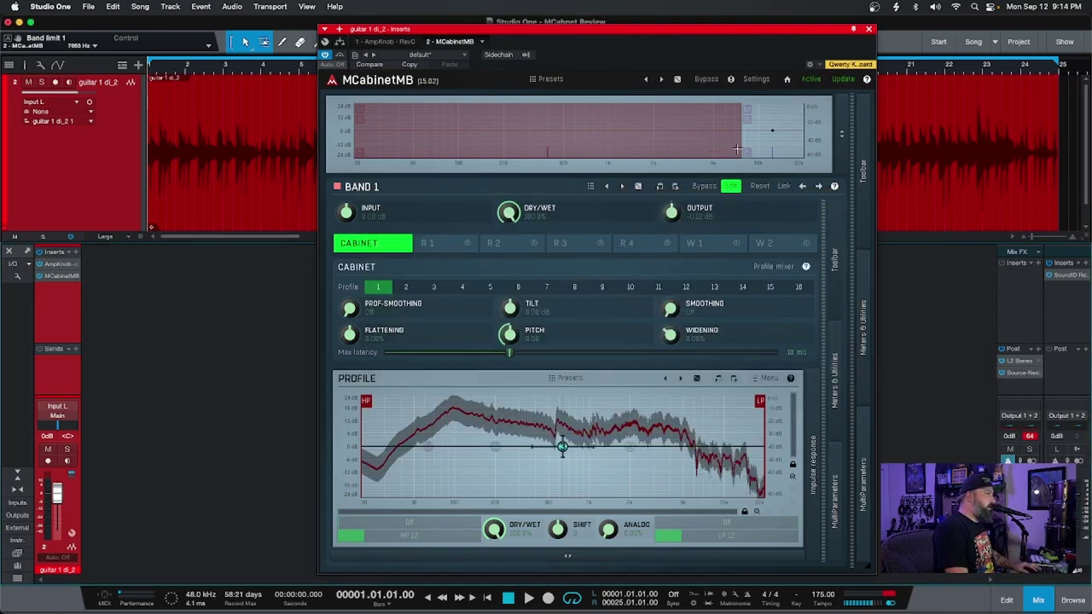
# Stretch band 1 across the full range to 20 kHz and audition its cabinet
pyautogui.moveTo(737, 149); pyautogui.dragTo(801, 147)
pyautogui.press('space')
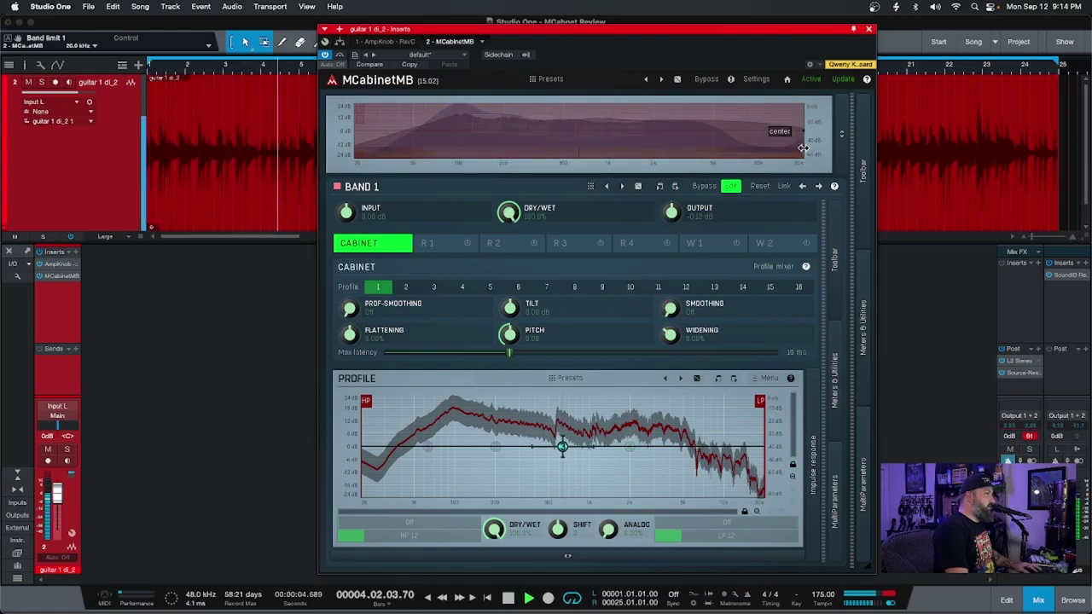
pyautogui.press('space')
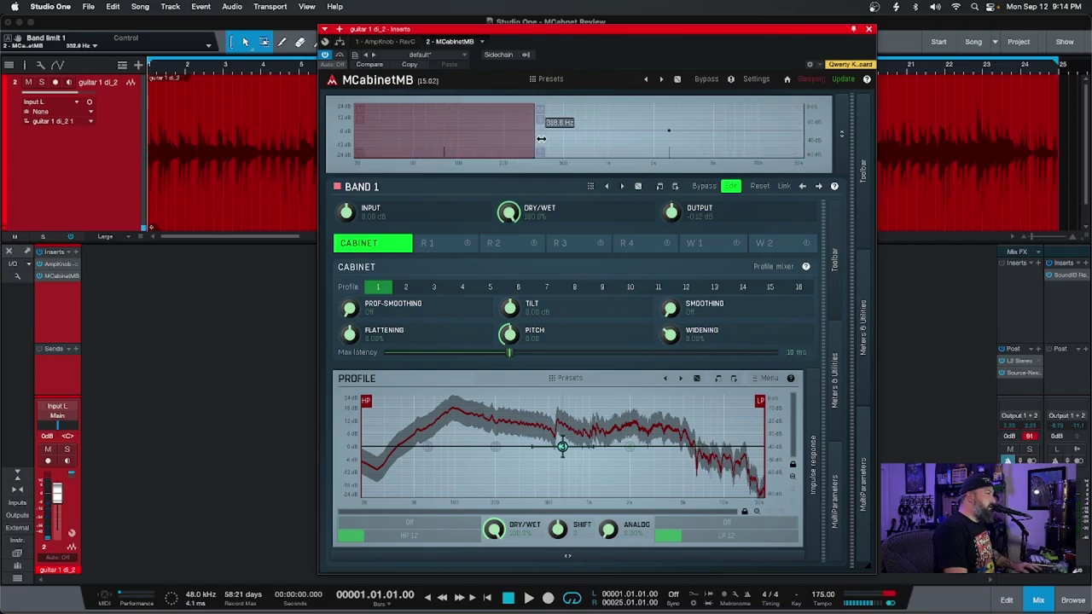
# While playing back, pull band 1's crossover down to about 347.7 Hz
pyautogui.moveTo(552, 138)
pyautogui.mouseDown()
pyautogui.moveTo(767, 134)
pyautogui.moveTo(340, 145)
pyautogui.moveTo(780, 131)
pyautogui.moveTo(549, 133)
pyautogui.mouseUp()
pyautogui.press('space')
pyautogui.press('space')
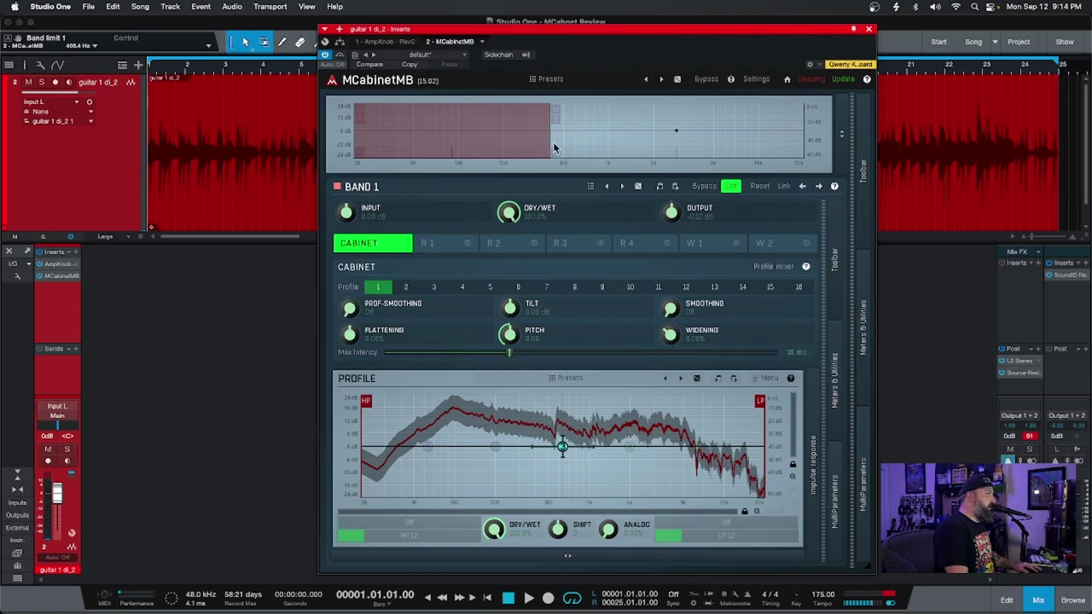
pyautogui.moveTo(551, 140); pyautogui.dragTo(539, 138)
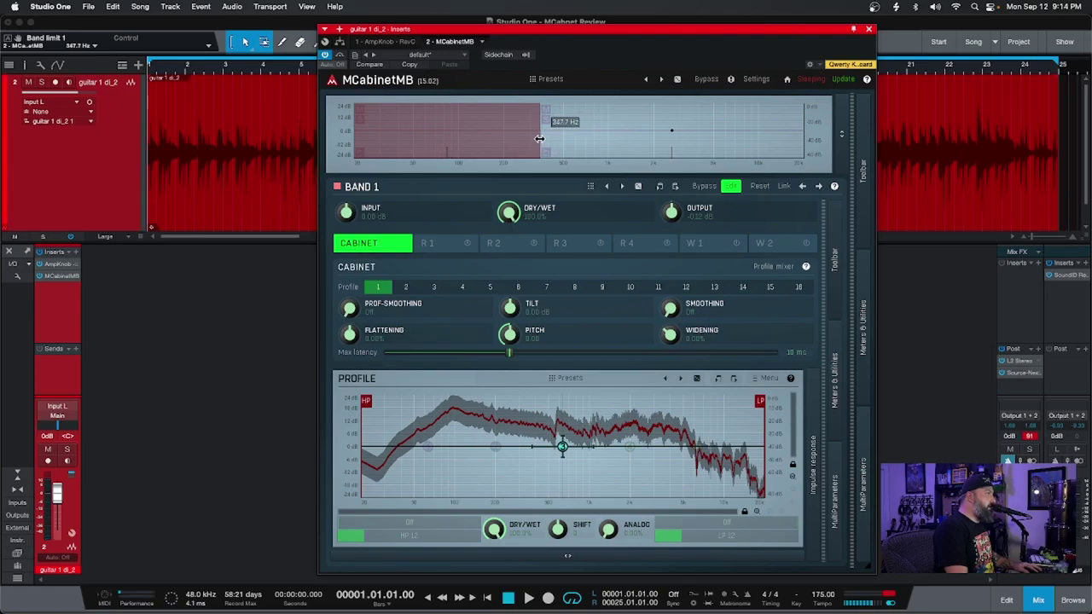
# Narrow band 2 to the midrange, with its upper limit near 4492 Hz
pyautogui.click(581, 148)
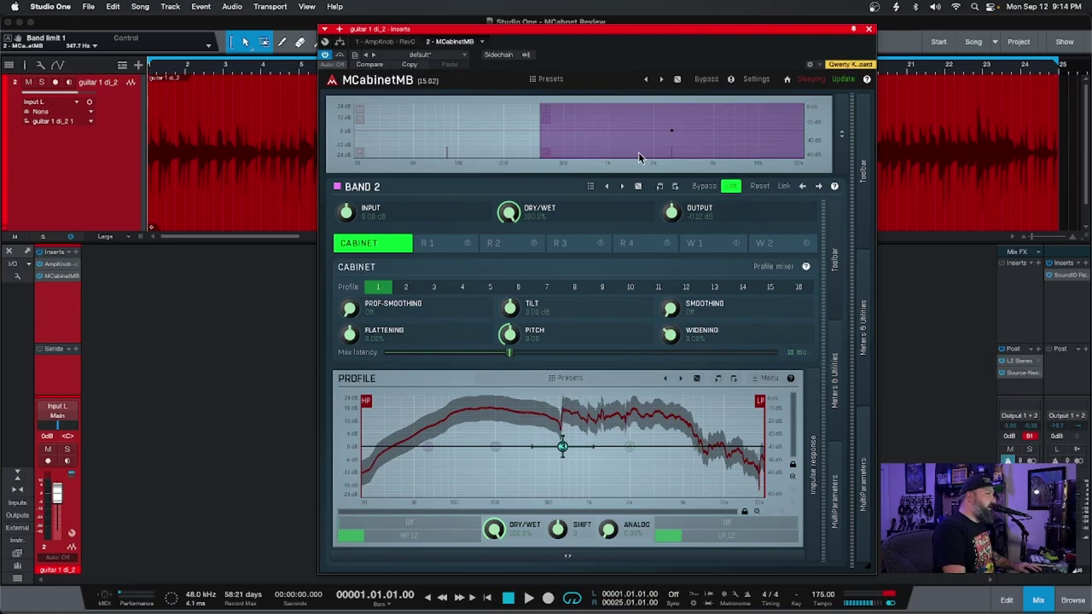
pyautogui.press('space')
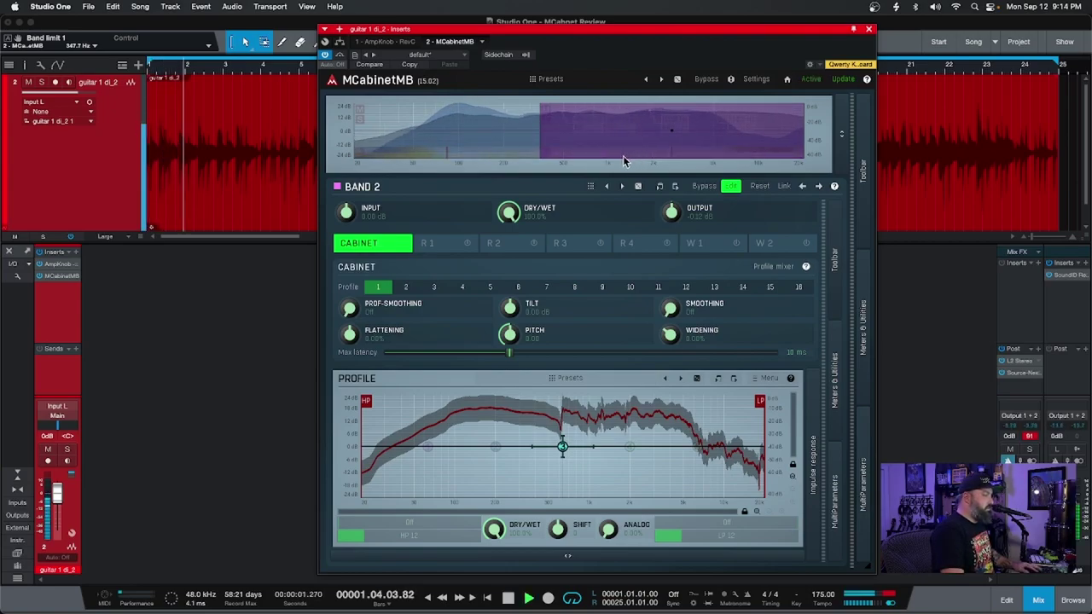
pyautogui.moveTo(545, 151)
pyautogui.mouseDown()
pyautogui.moveTo(793, 145)
pyautogui.moveTo(350, 145)
pyautogui.moveTo(580, 145)
pyautogui.moveTo(550, 146)
pyautogui.mouseUp()
pyautogui.press('space')
pyautogui.moveTo(800, 144); pyautogui.dragTo(706, 158)
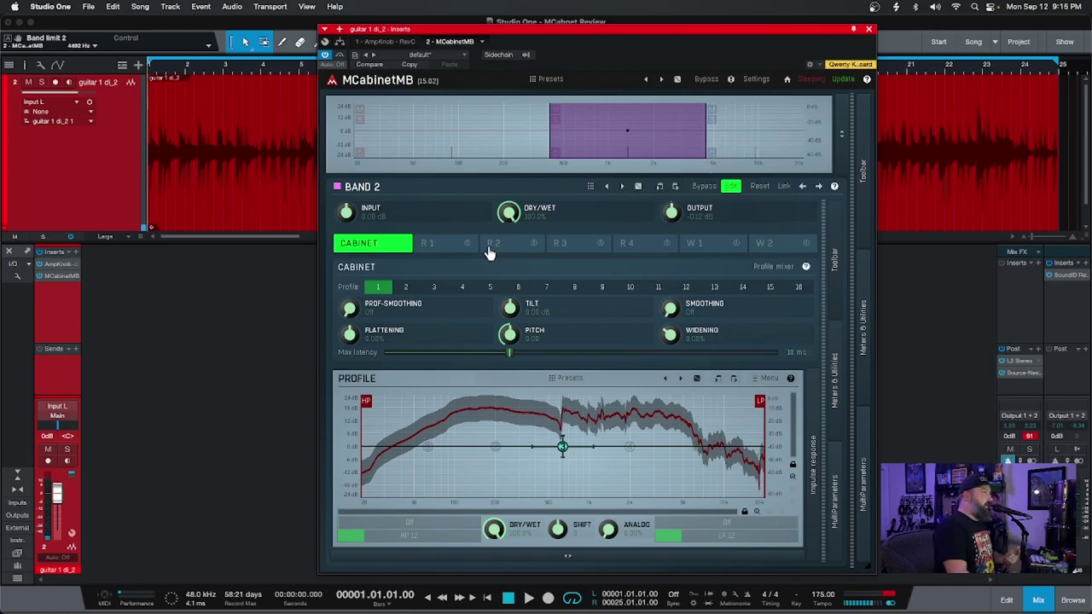
# Load Pantera - VDDP - IR_dc.wav from the Pantera - VDDP - Guitar IR folder into band 3
pyautogui.click(754, 135)
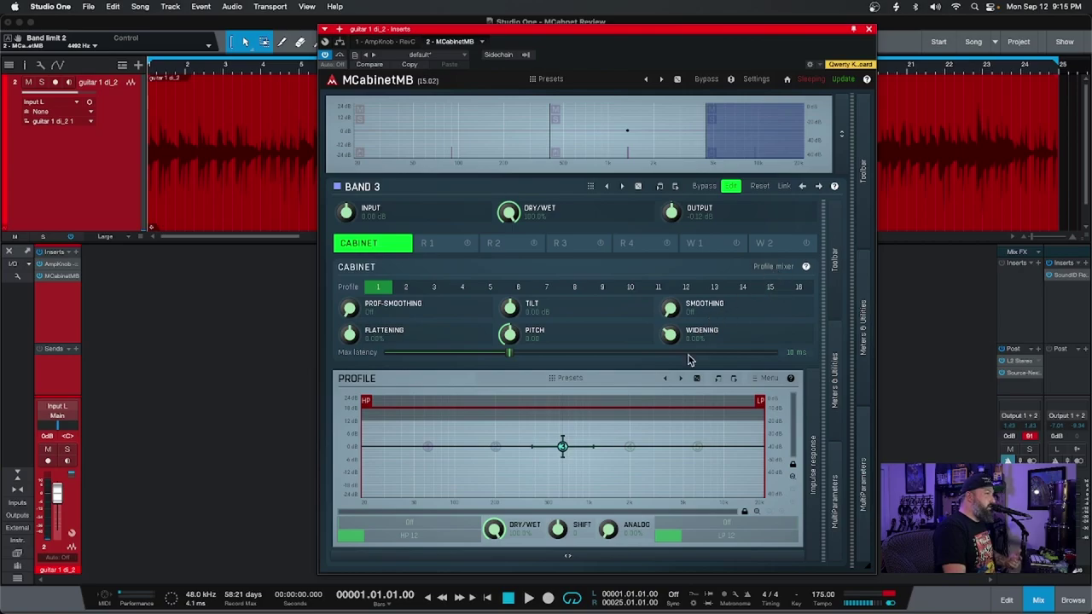
pyautogui.click(768, 377)
pyautogui.click(806, 385)
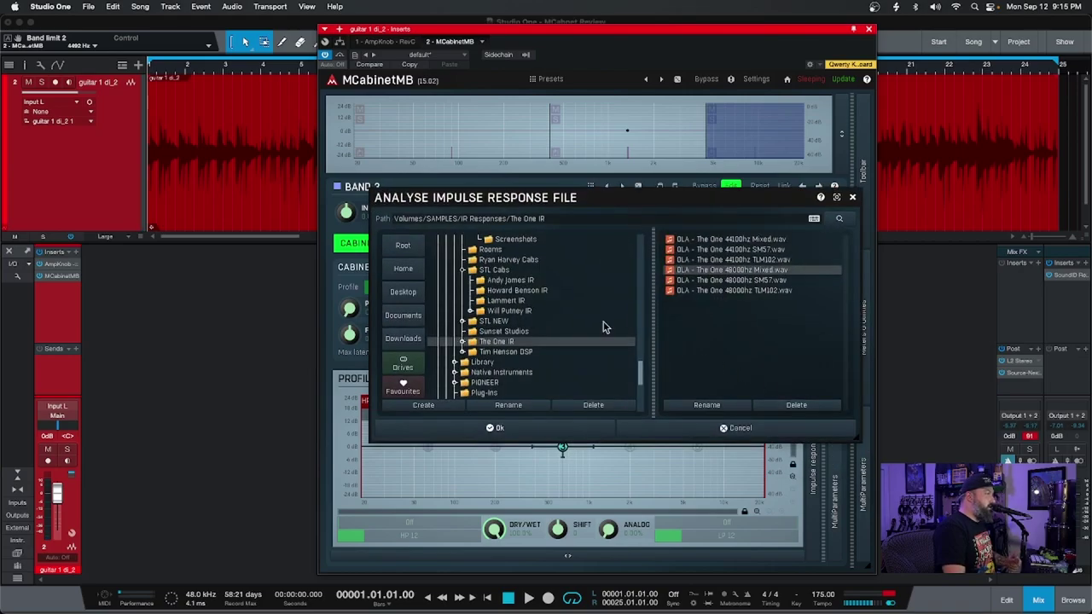
pyautogui.scroll(-2, 492, 306)
pyautogui.scroll(3, 520, 329)
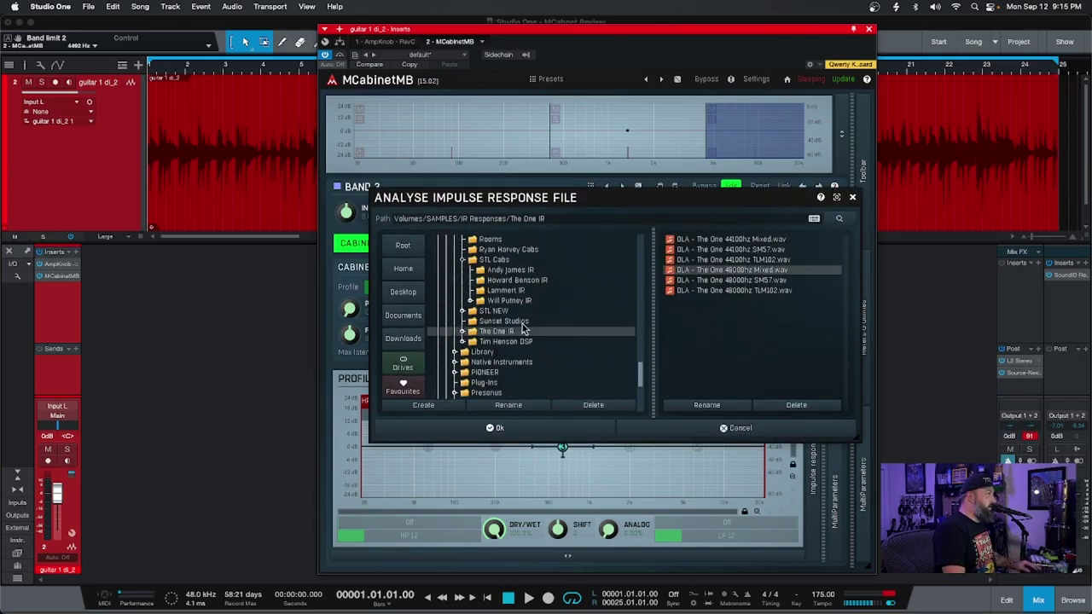
pyautogui.scroll(5, 527, 302)
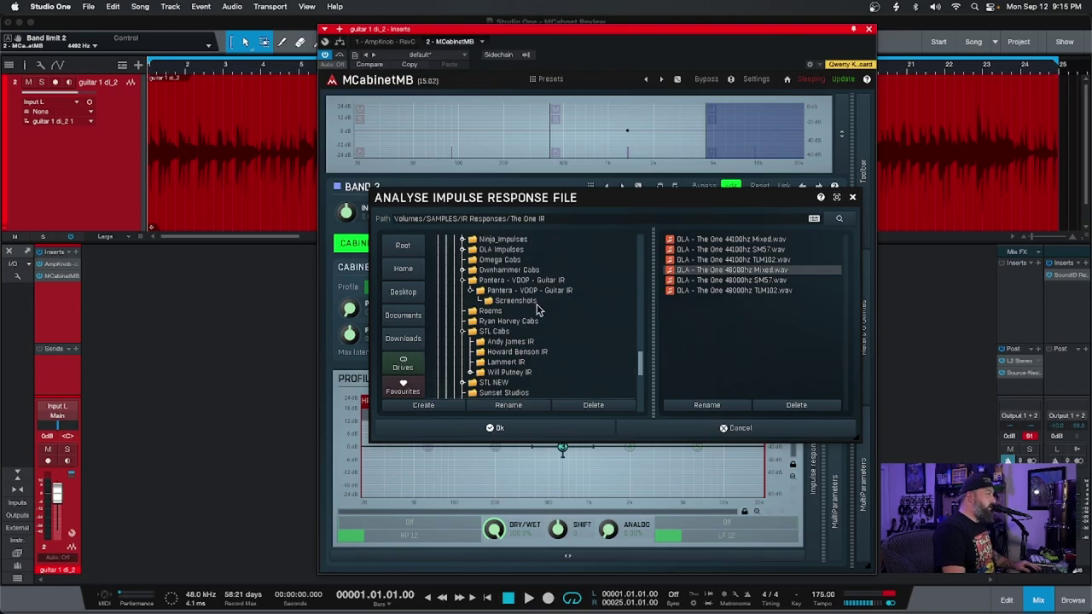
pyautogui.click(539, 291)
pyautogui.click(723, 261)
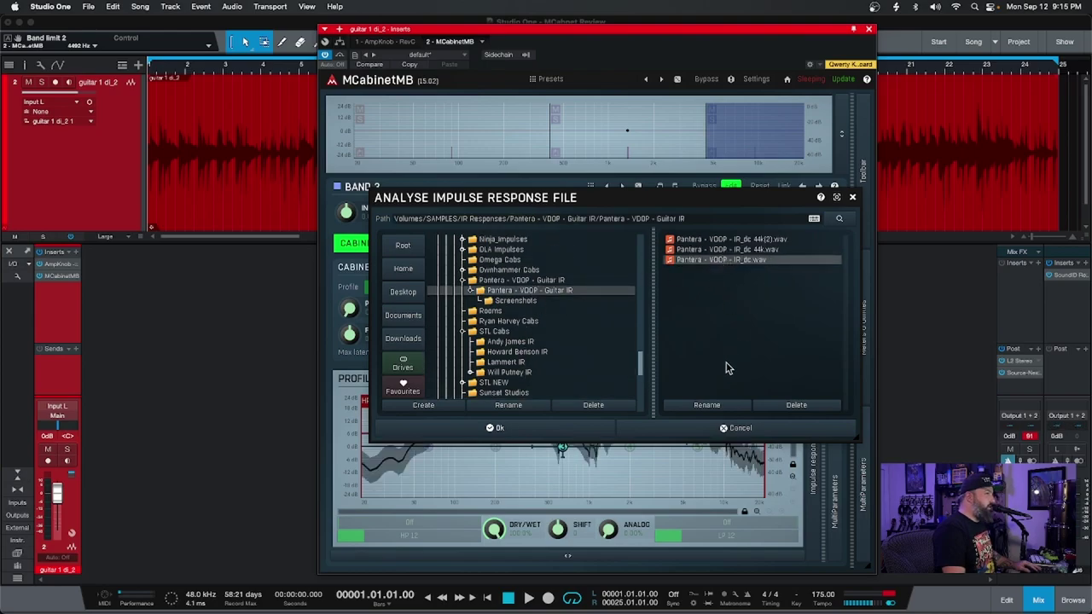
pyautogui.click(583, 426)
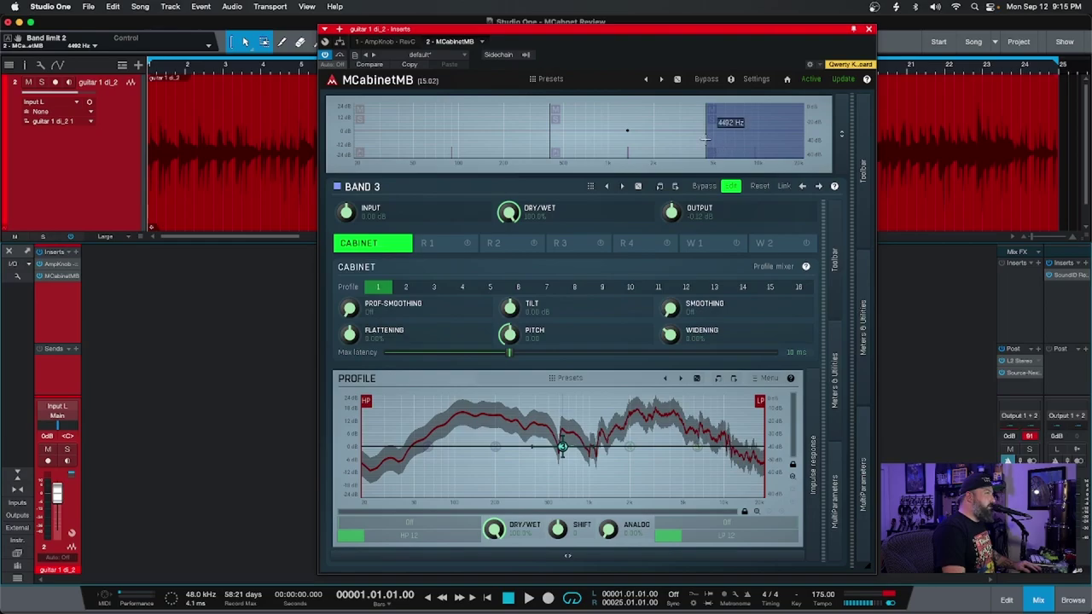
# Set band 3's lower crossover near 5.8 kHz and audition it
pyautogui.moveTo(706, 139)
pyautogui.mouseDown()
pyautogui.moveTo(770, 150)
pyautogui.moveTo(722, 150)
pyautogui.mouseUp()
pyautogui.press('space')
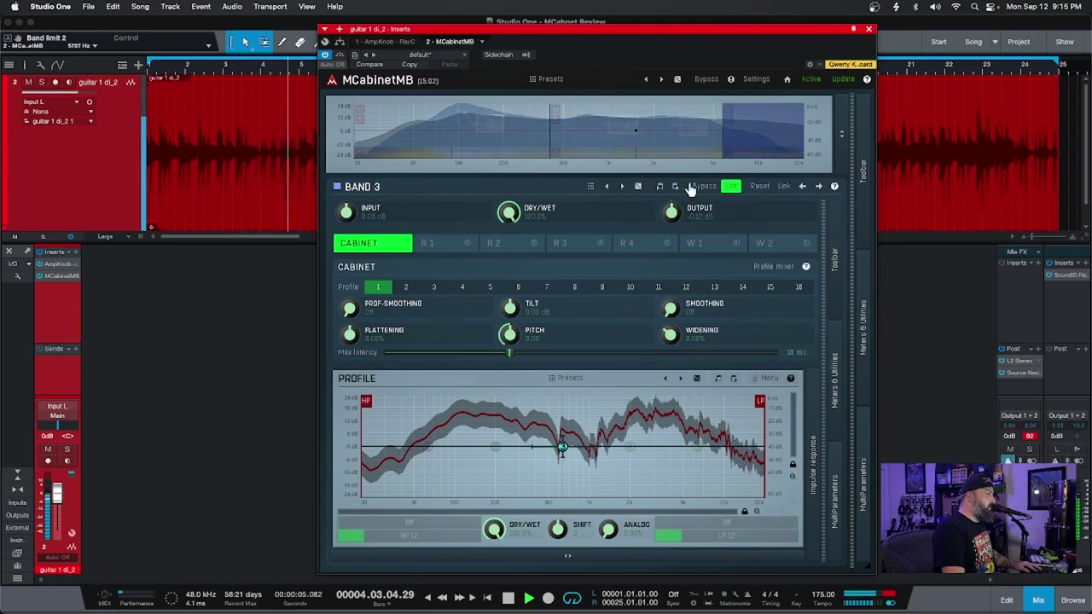
pyautogui.moveTo(549, 142)
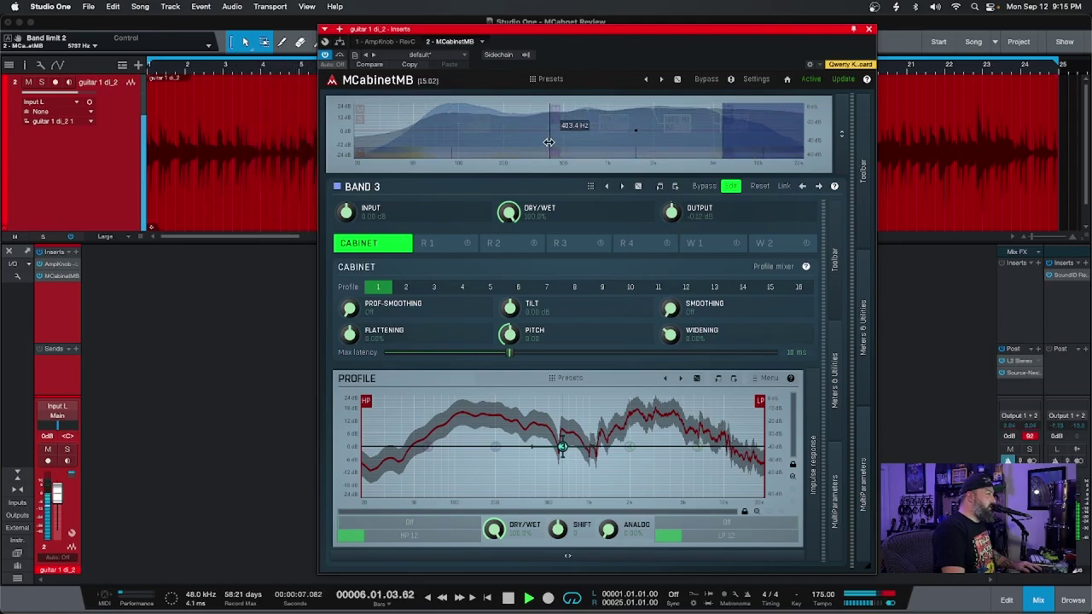
pyautogui.press('space')
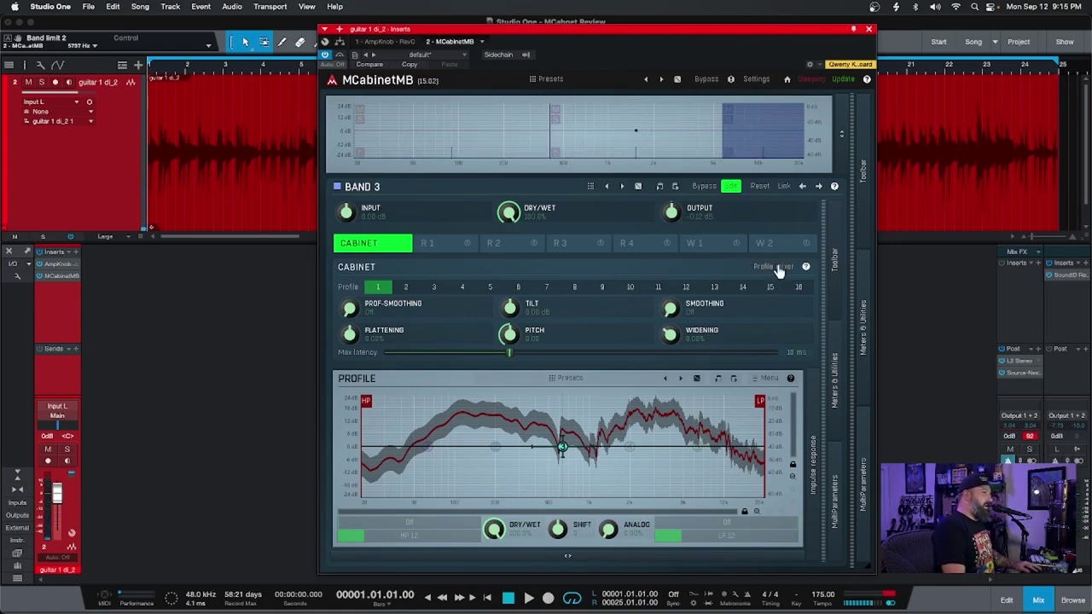
# Replace band 3's impulse response with STL Cab 1.wav from the STL Cabs folder
pyautogui.click(772, 381)
pyautogui.click(788, 390)
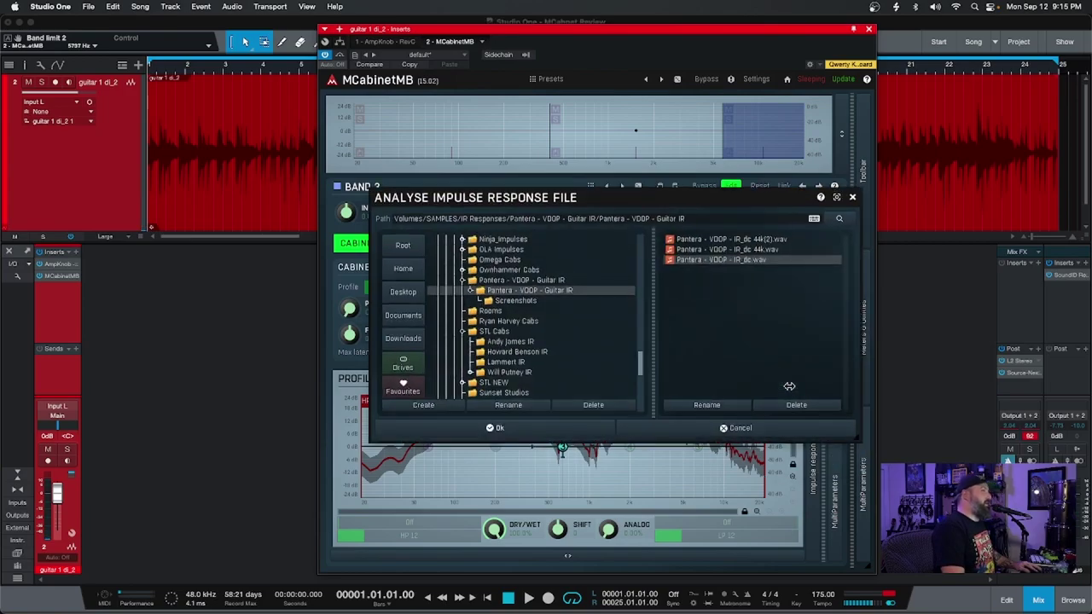
pyautogui.scroll(-3, 570, 335)
pyautogui.click(537, 332)
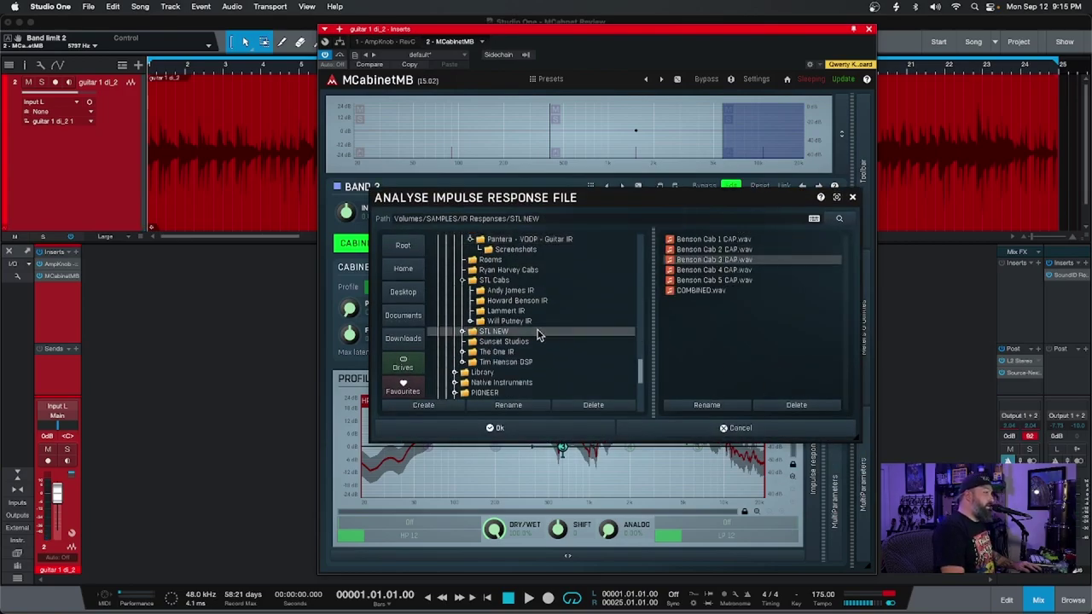
pyautogui.click(495, 279)
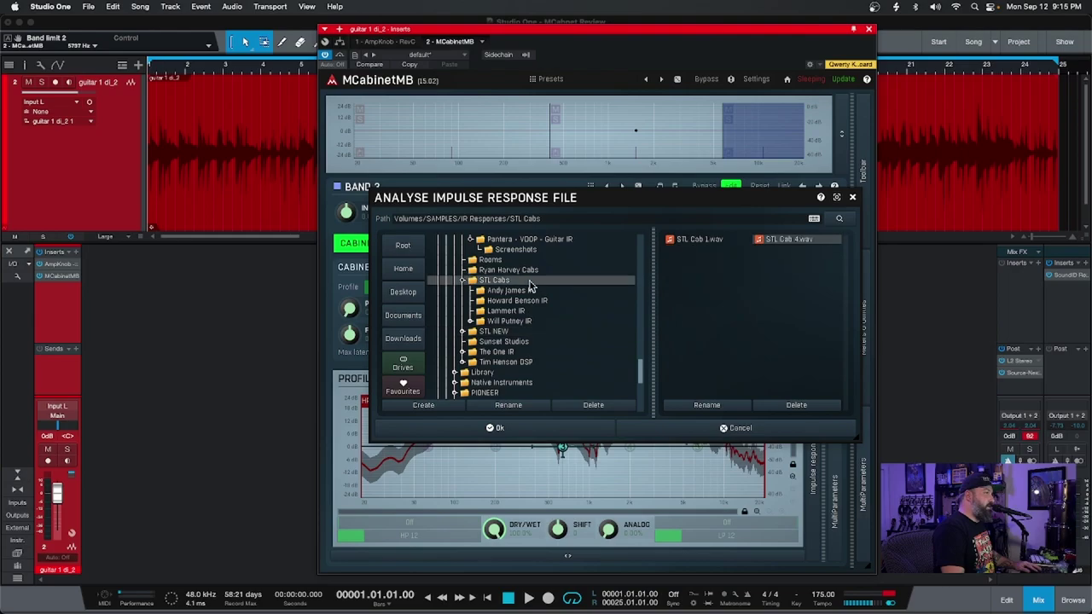
pyautogui.click(695, 245)
pyautogui.click(577, 432)
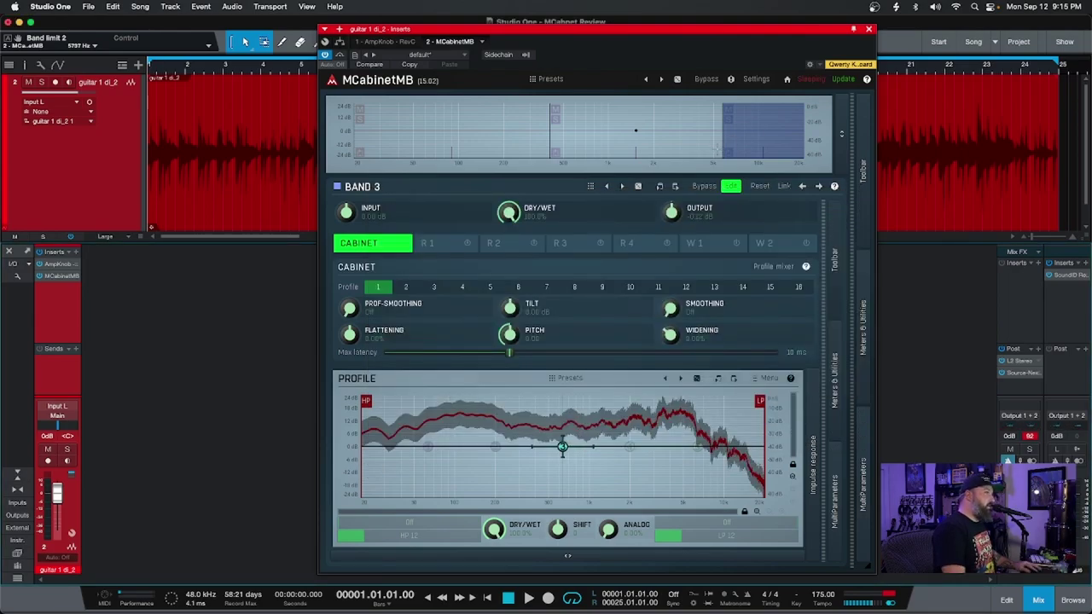
# While auditioning, retune band 3's crossover to around 6.8 kHz
pyautogui.press('space')
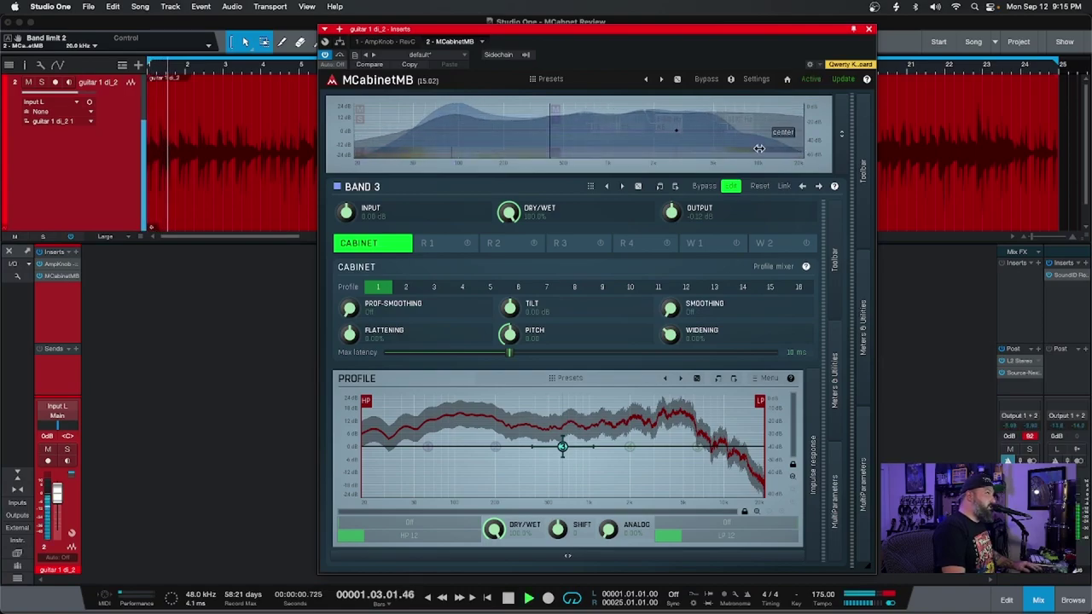
pyautogui.moveTo(758, 148); pyautogui.dragTo(732, 132)
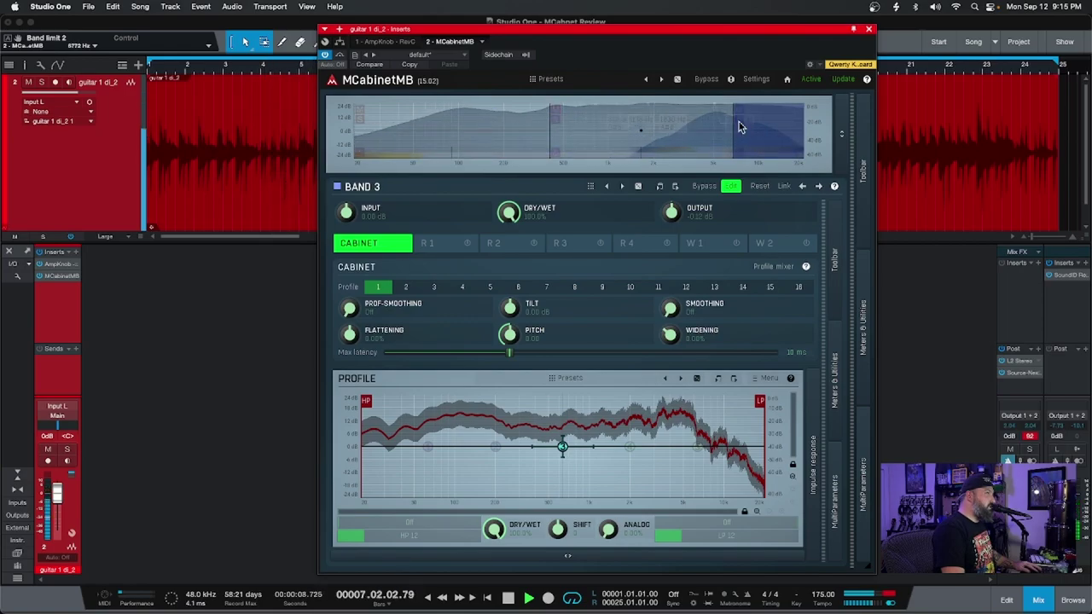
pyautogui.press('space')
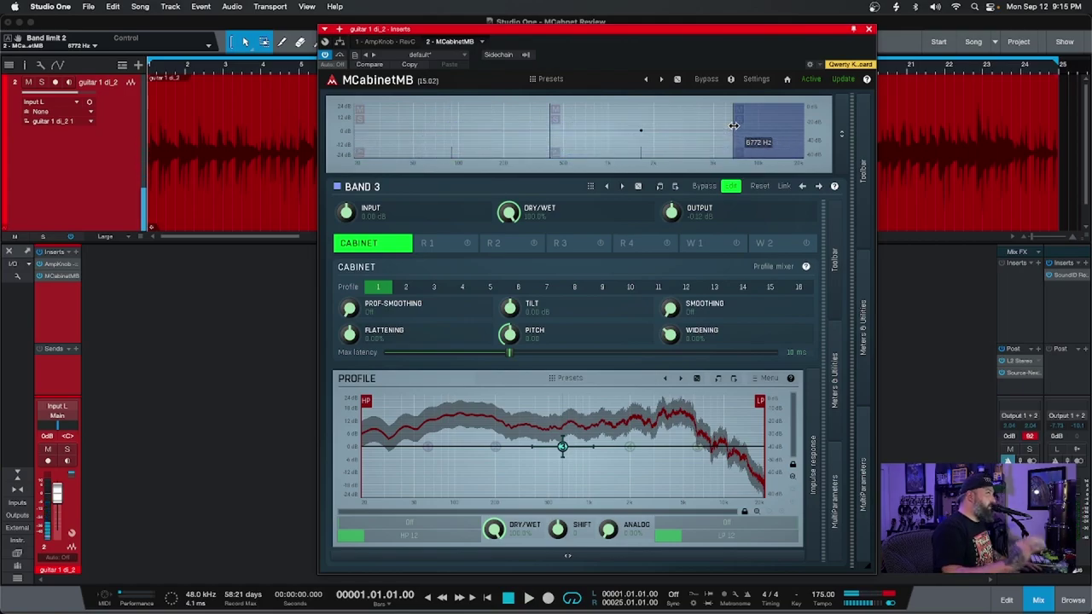
pyautogui.press('space')
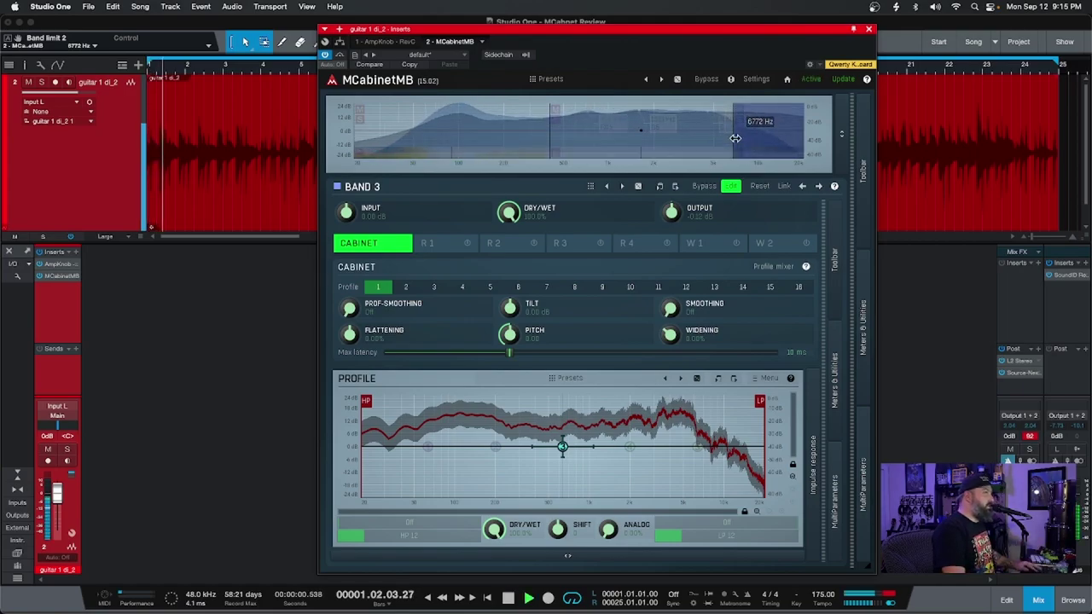
pyautogui.moveTo(735, 138); pyautogui.dragTo(714, 132)
# Move the low crossover down to about 506 Hz and stop playback
pyautogui.moveTo(550, 134); pyautogui.dragTo(395, 145)
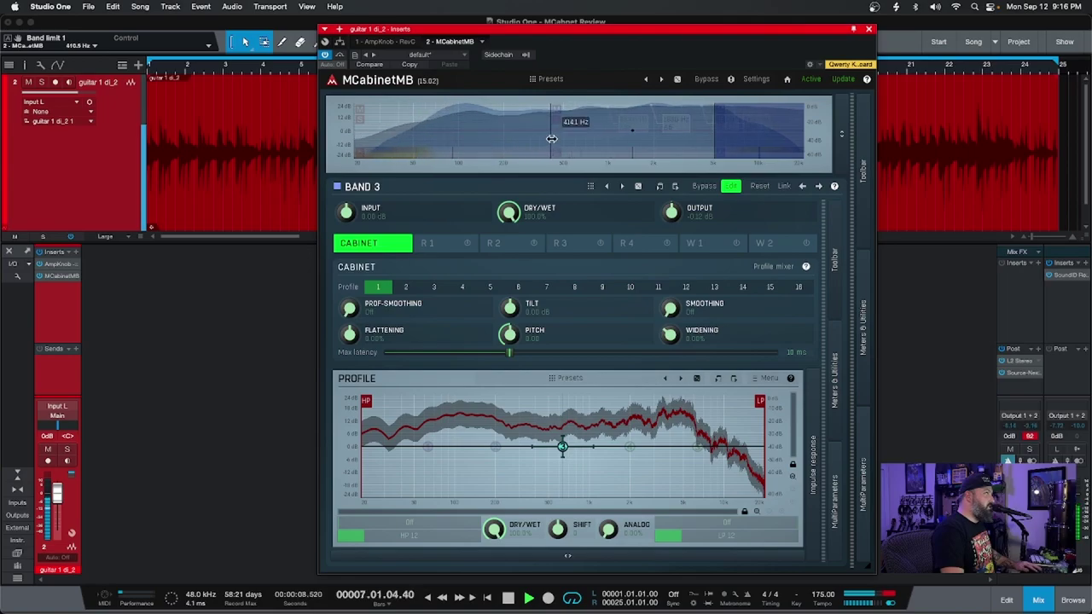
pyautogui.moveTo(553, 139); pyautogui.dragTo(569, 139)
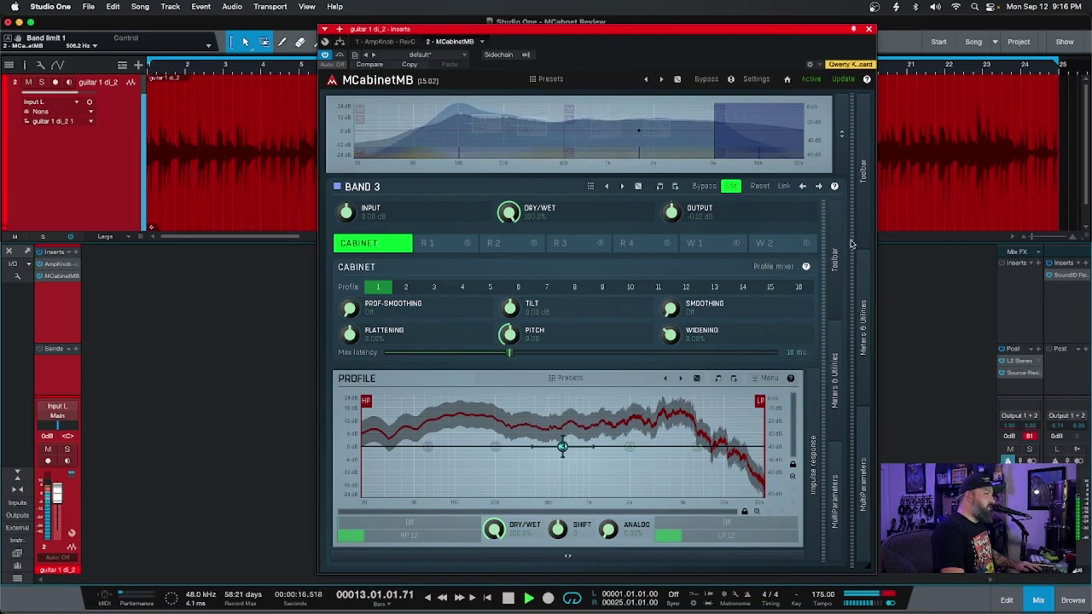
pyautogui.press('space')
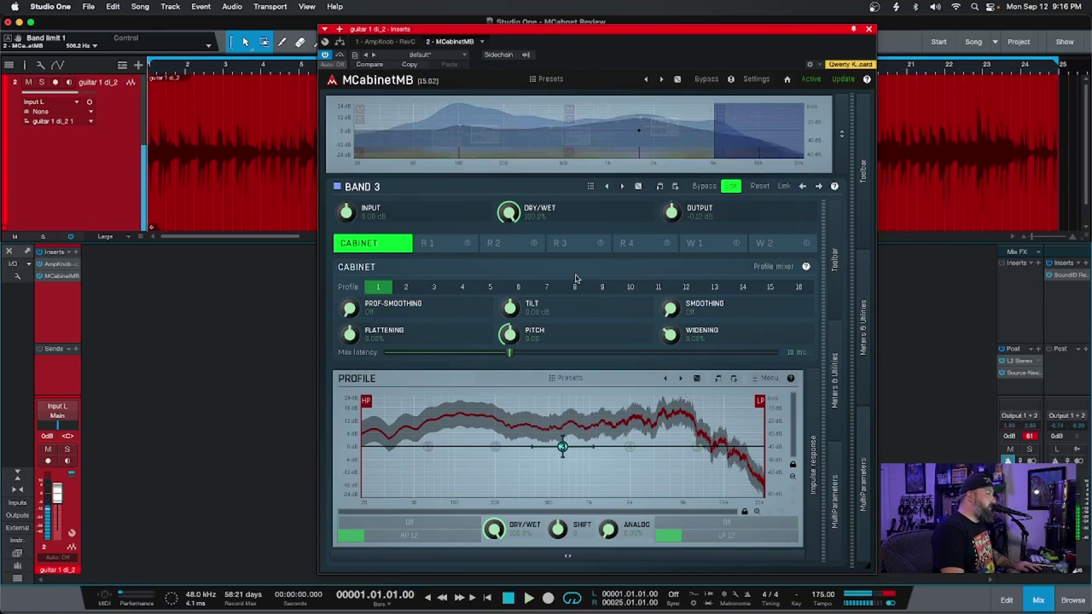
pyautogui.press('space')
pyautogui.click(1019, 360)
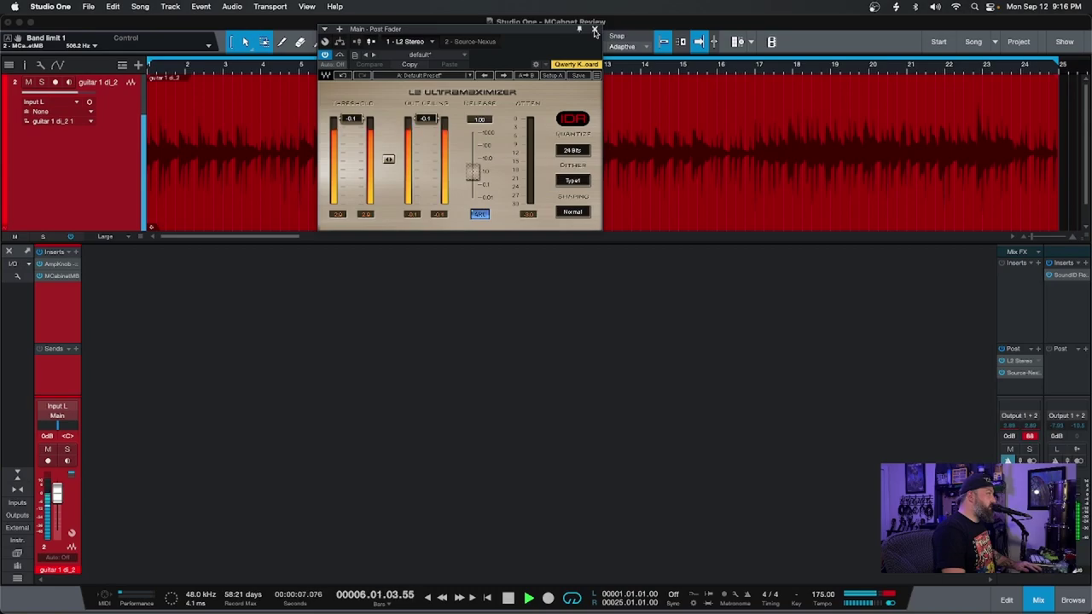
pyautogui.click(62, 275)
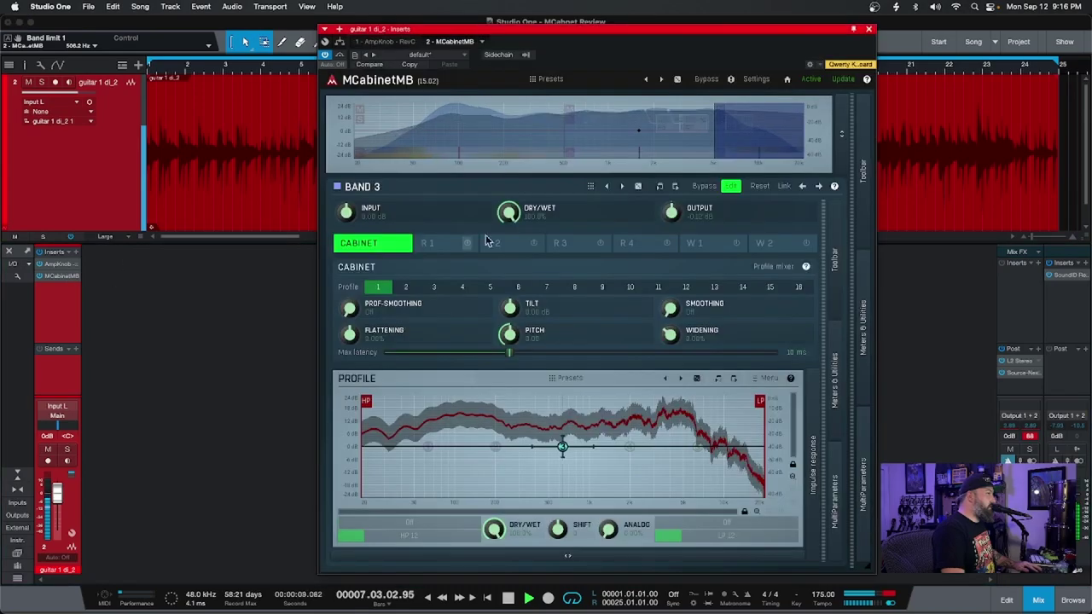
pyautogui.press('space')
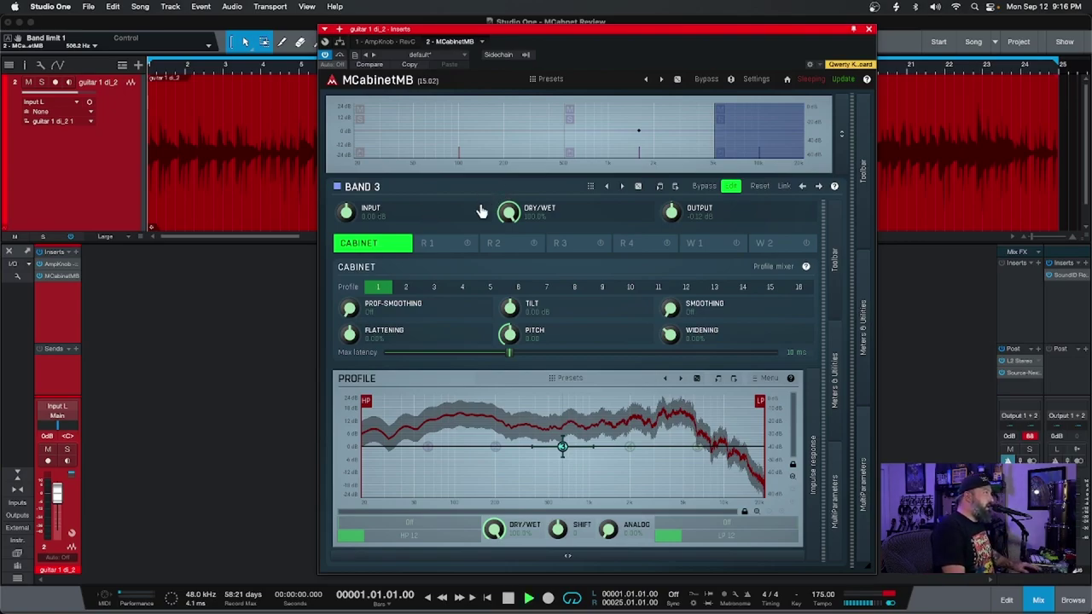
pyautogui.press('space')
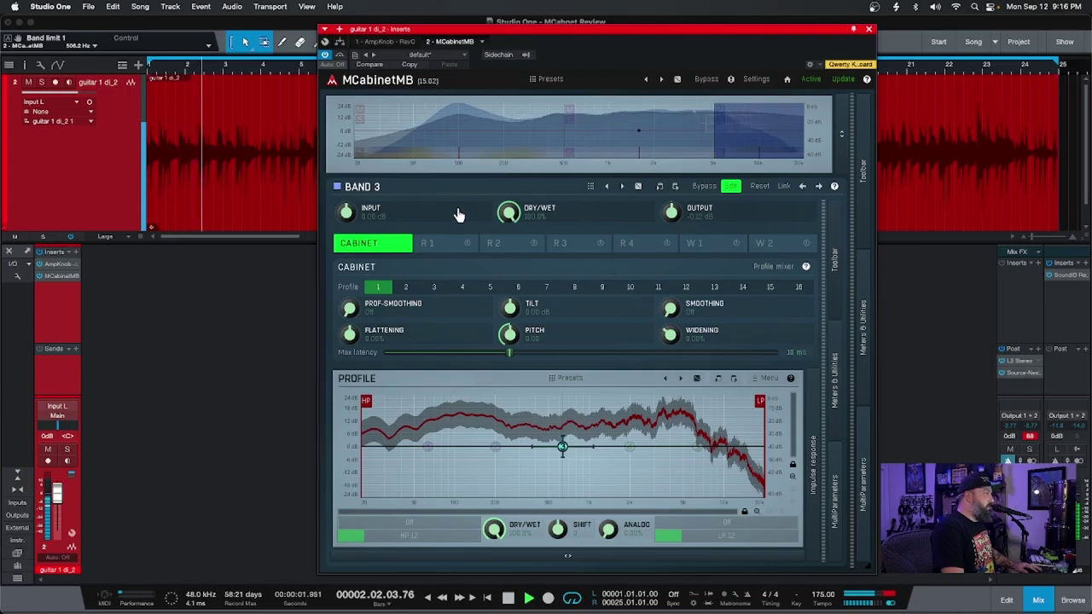